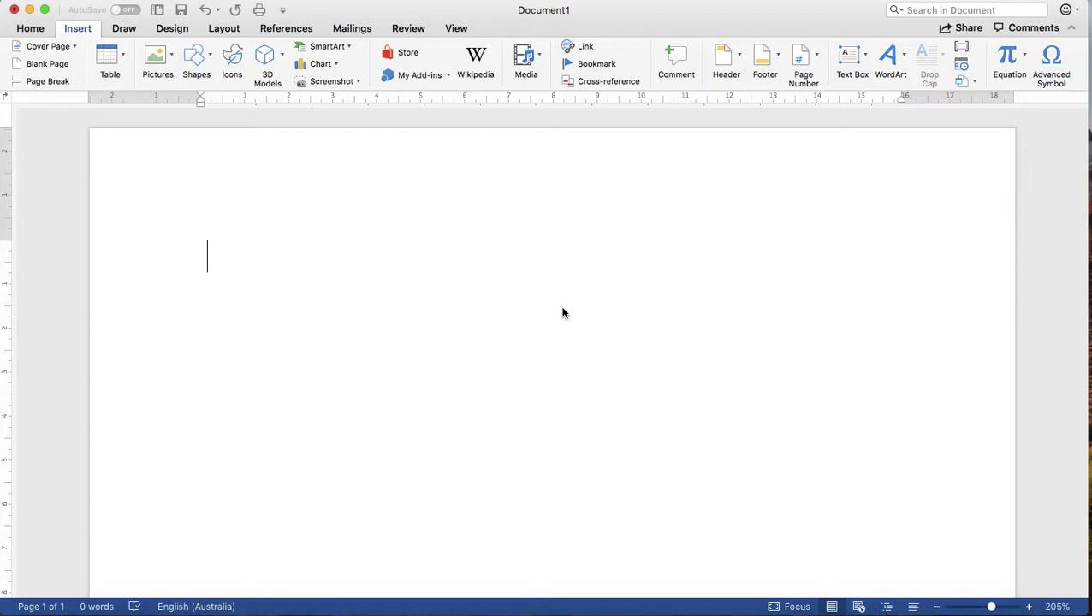
Step: Open the Advanced Symbol dialog from the Insert ribbon
click(79, 29)
click(78, 28)
click(1052, 59)
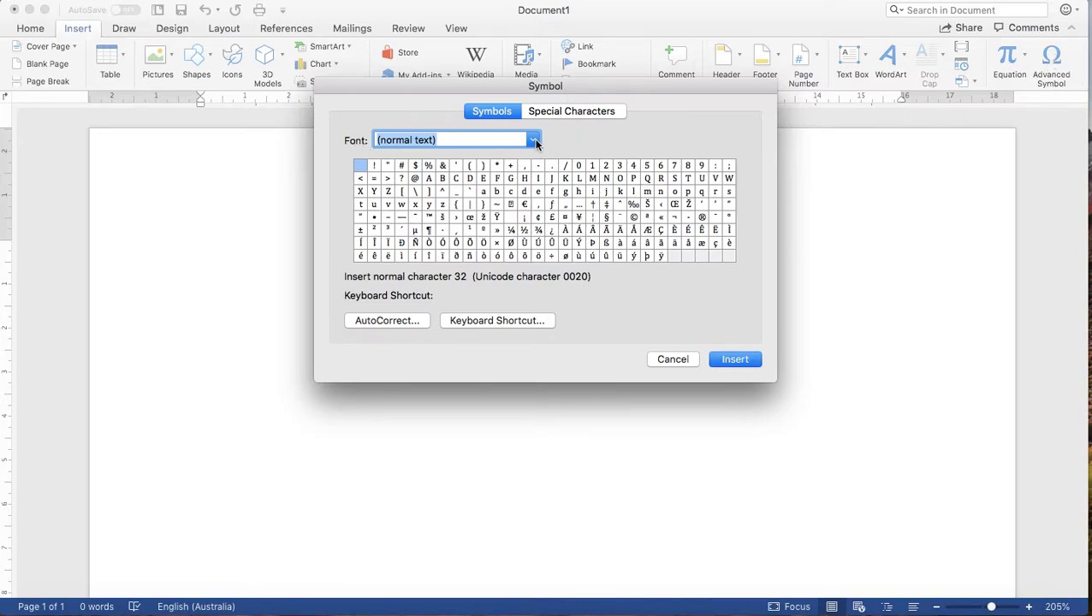
Step: Set the Symbol dialog's font to Webdings
click(534, 141)
scroll(494, 235, down, 20)
scroll(489, 257, up, 15)
scroll(486, 254, up, 15)
scroll(487, 257, down, 10)
scroll(488, 260, down, 20)
scroll(488, 260, down, 20)
scroll(488, 260, down, 20)
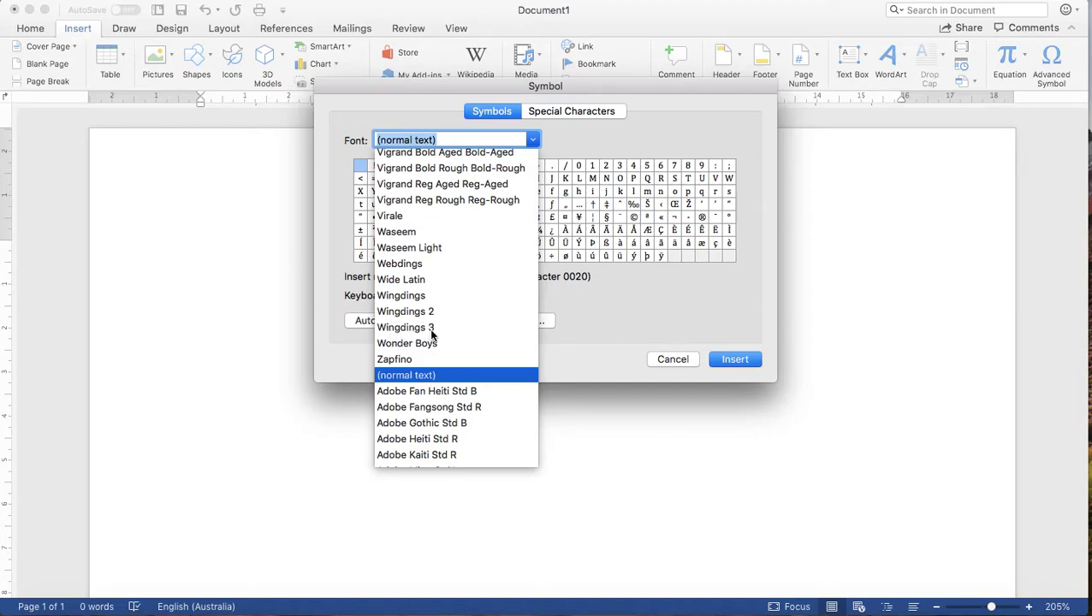
click(414, 264)
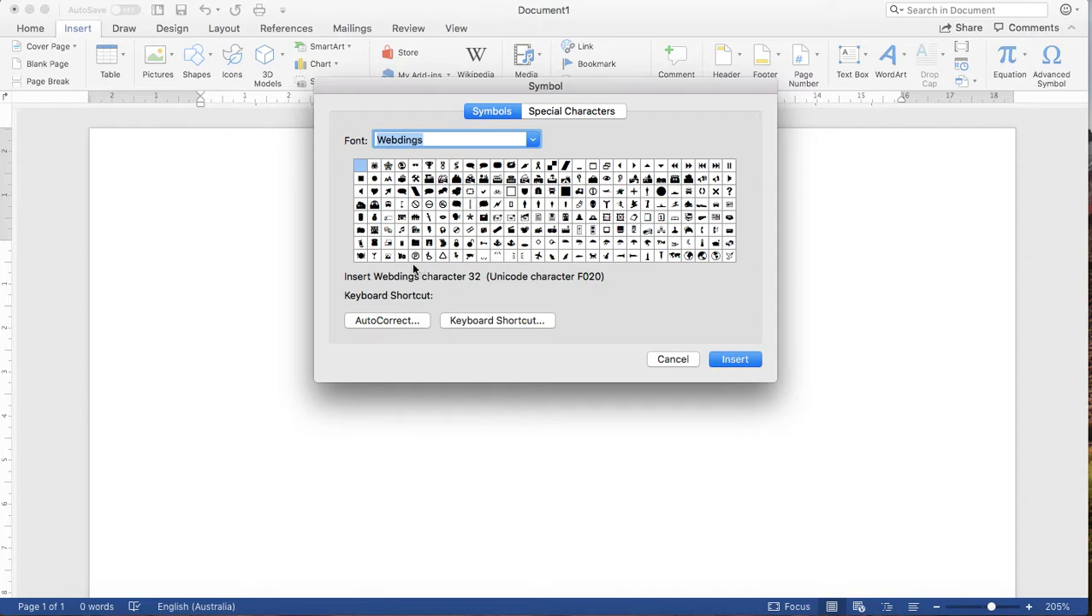
Step: Preview three Webdings symbols, then bring up the symbol font list
click(468, 191)
click(402, 203)
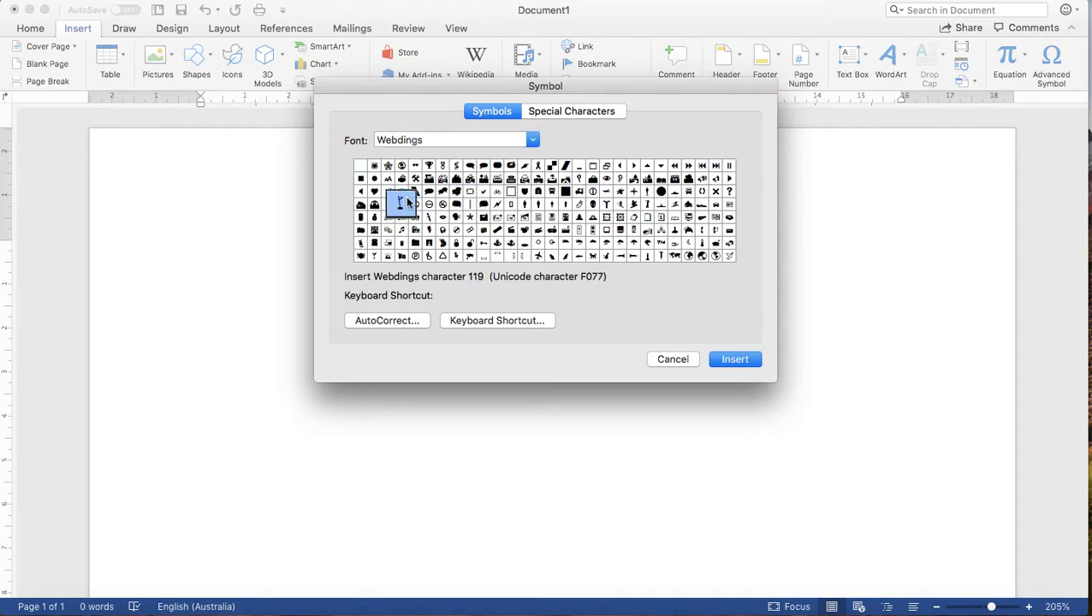
click(374, 229)
click(532, 140)
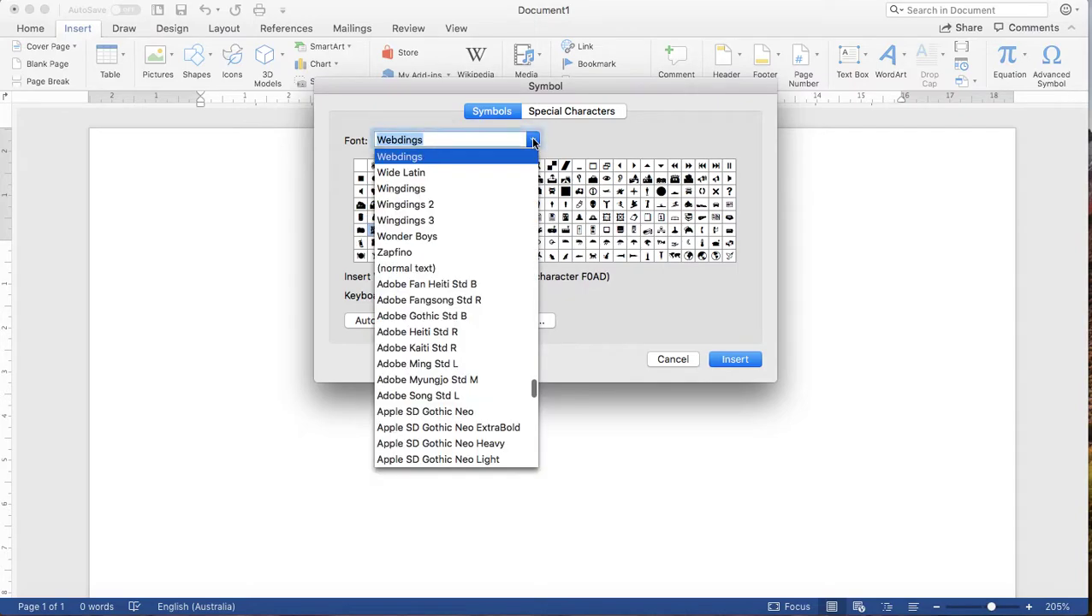
Step: Switch to Wingdings and select the envelope symbol (character 42)
click(402, 188)
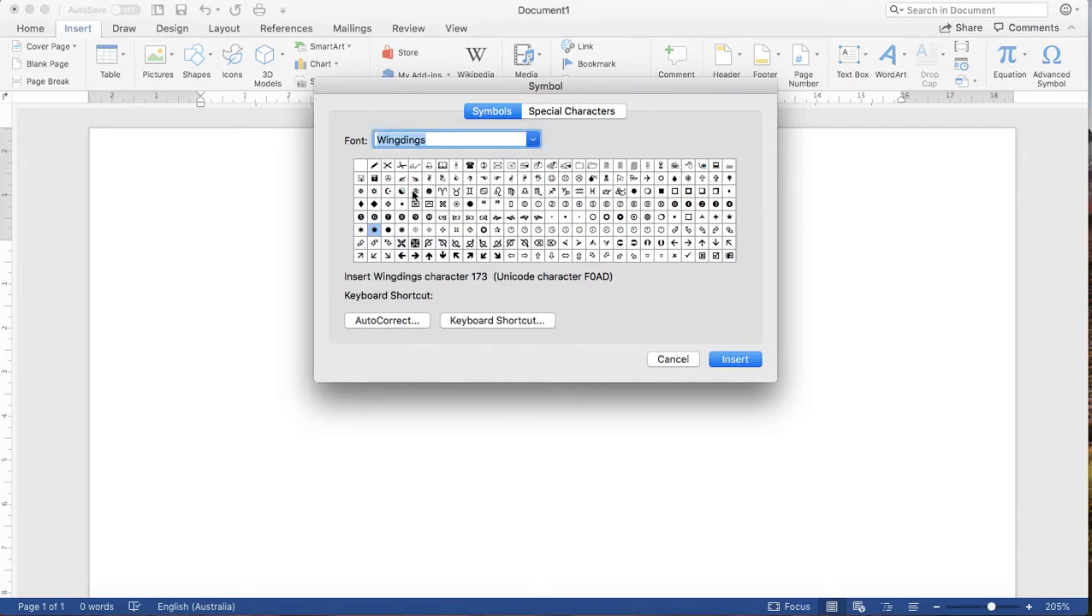
click(633, 206)
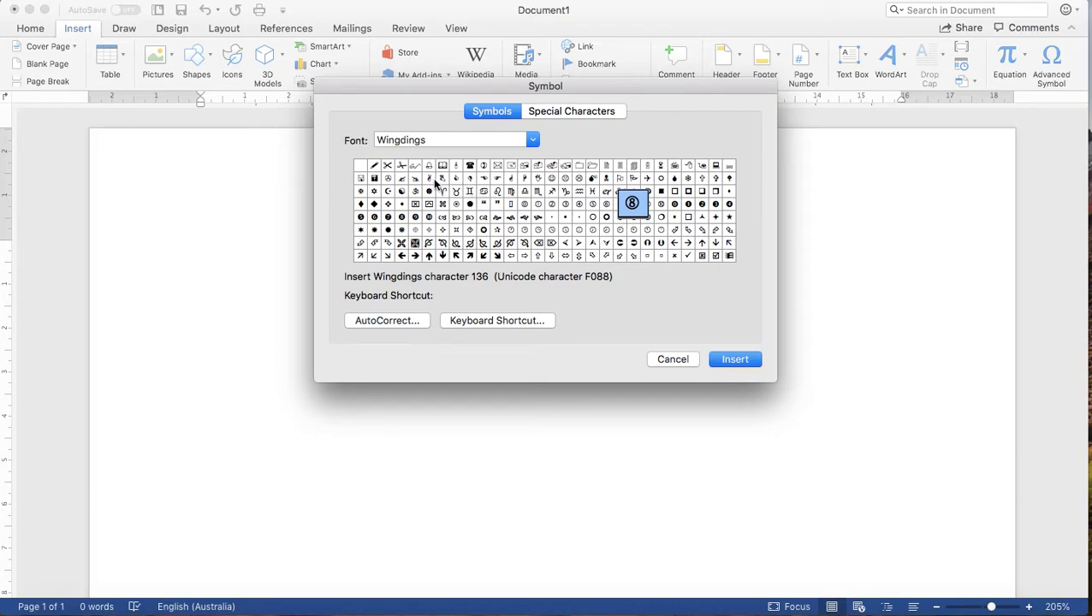
click(496, 165)
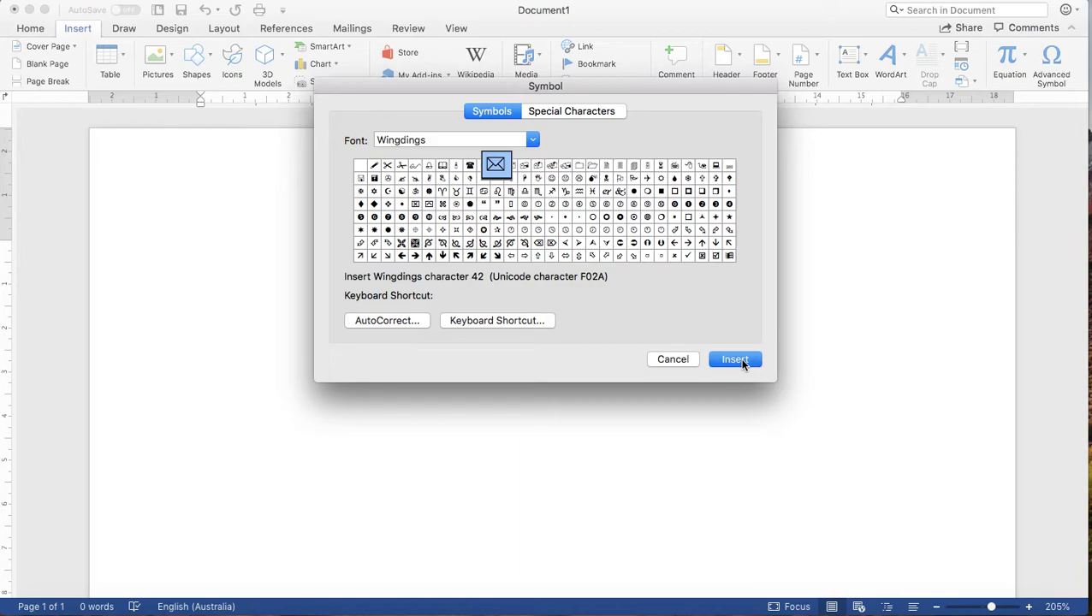
Step: Insert the Wingdings envelope, then the telephone symbol after it
click(734, 359)
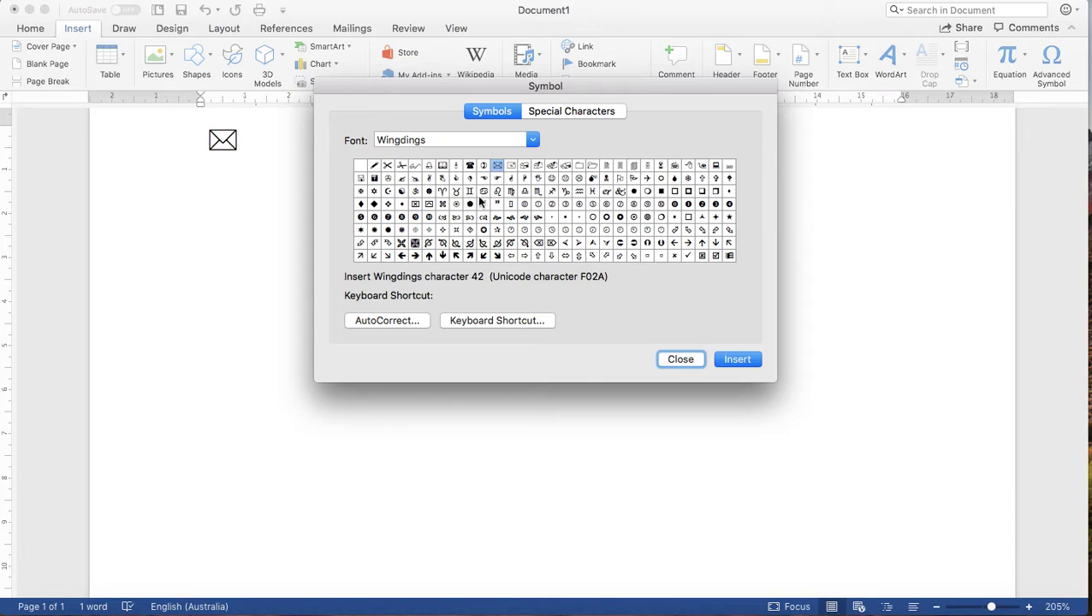
click(469, 165)
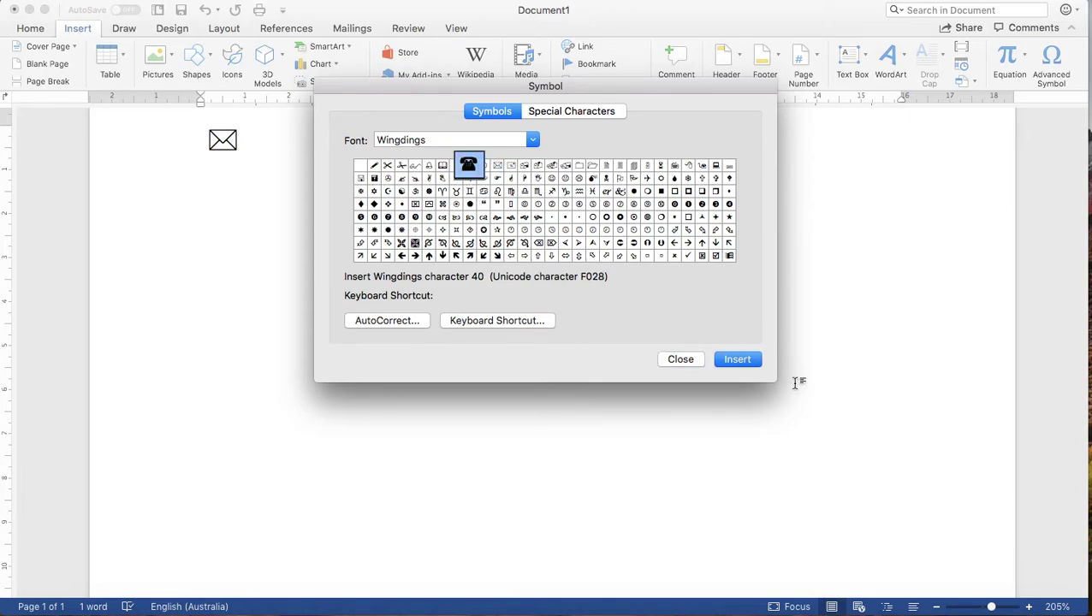
click(736, 363)
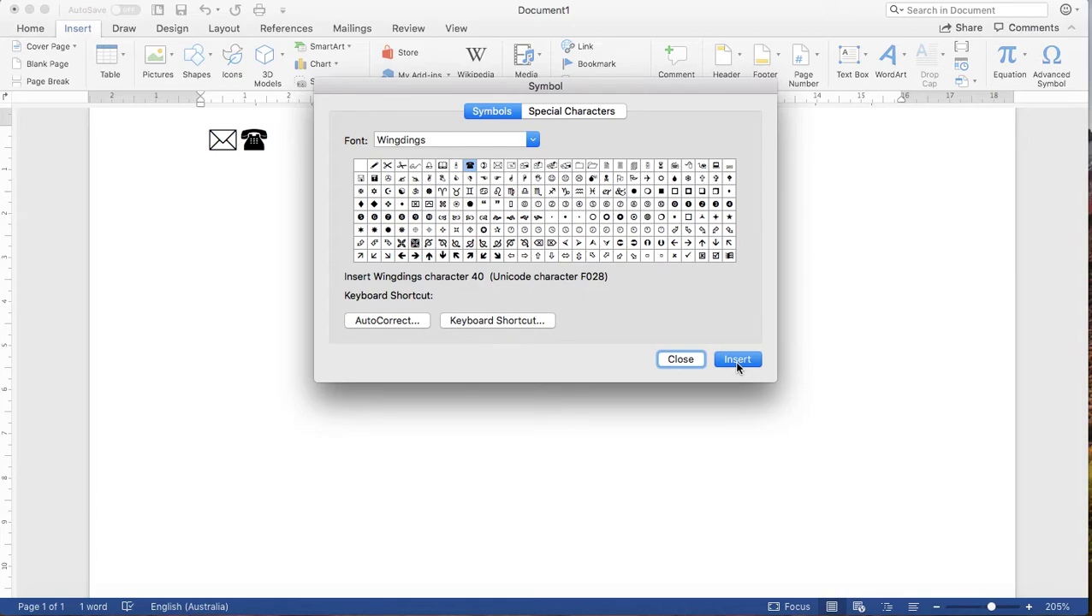
Step: Browse other Wingdings symbols: bell, scissors, checkboxes, check mark, arrow and circled 5
click(427, 166)
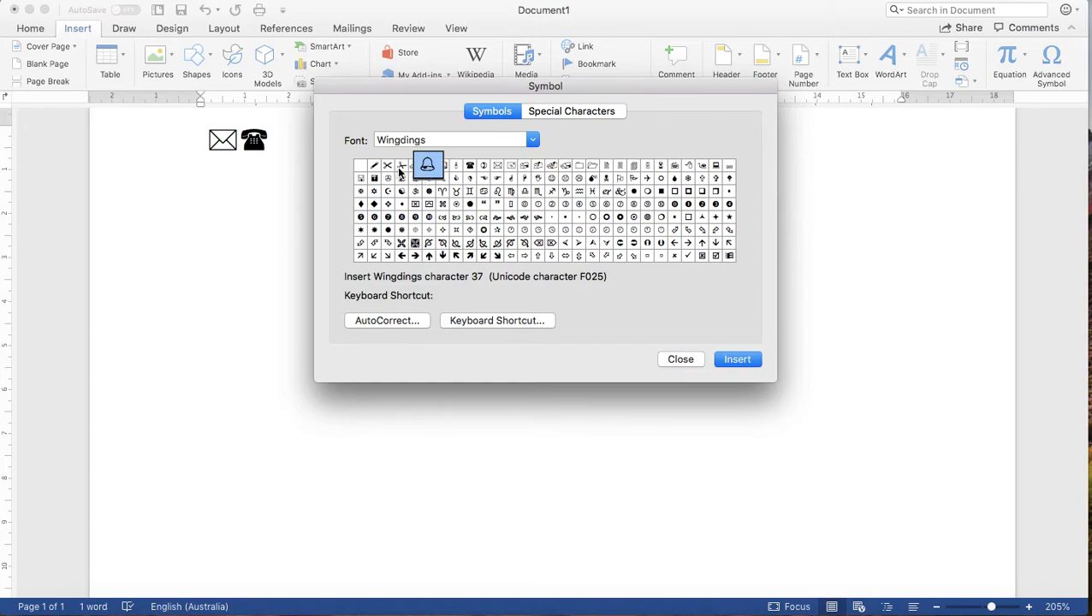
click(402, 167)
click(444, 215)
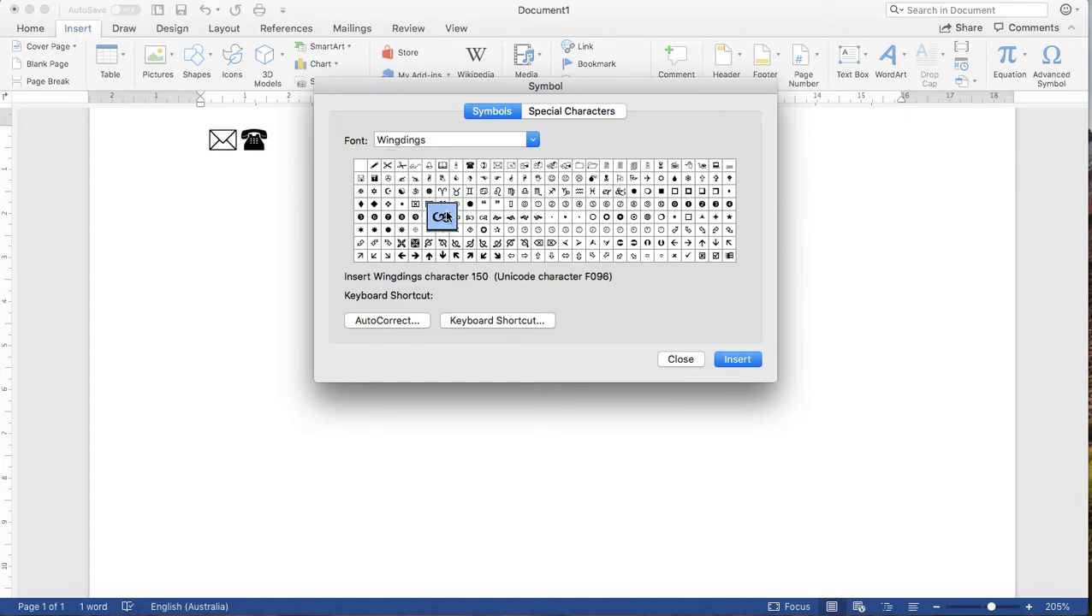
click(506, 245)
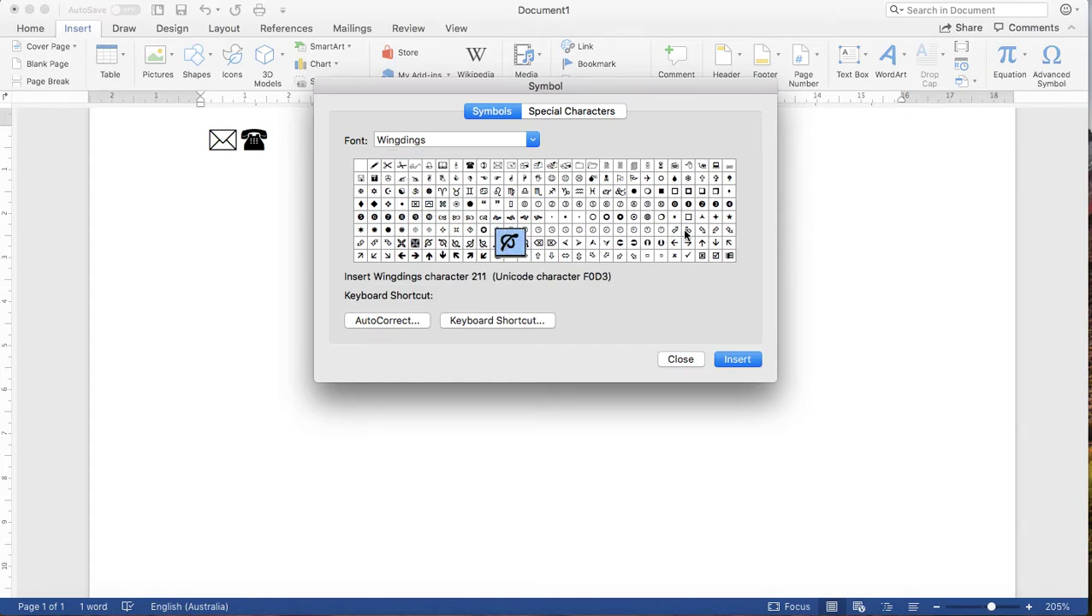
click(716, 256)
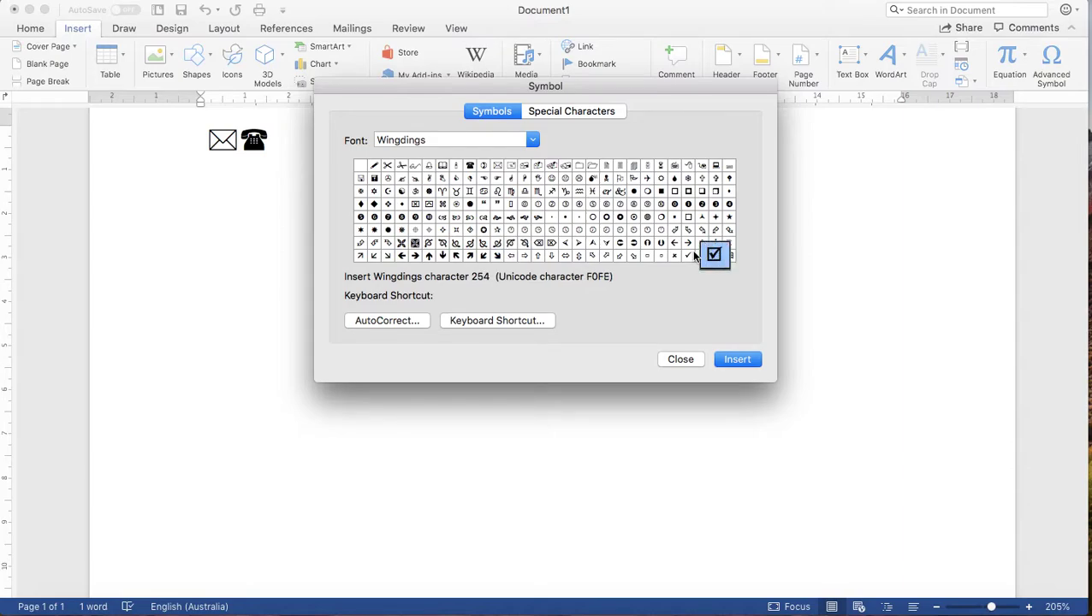
click(688, 256)
click(715, 256)
click(700, 256)
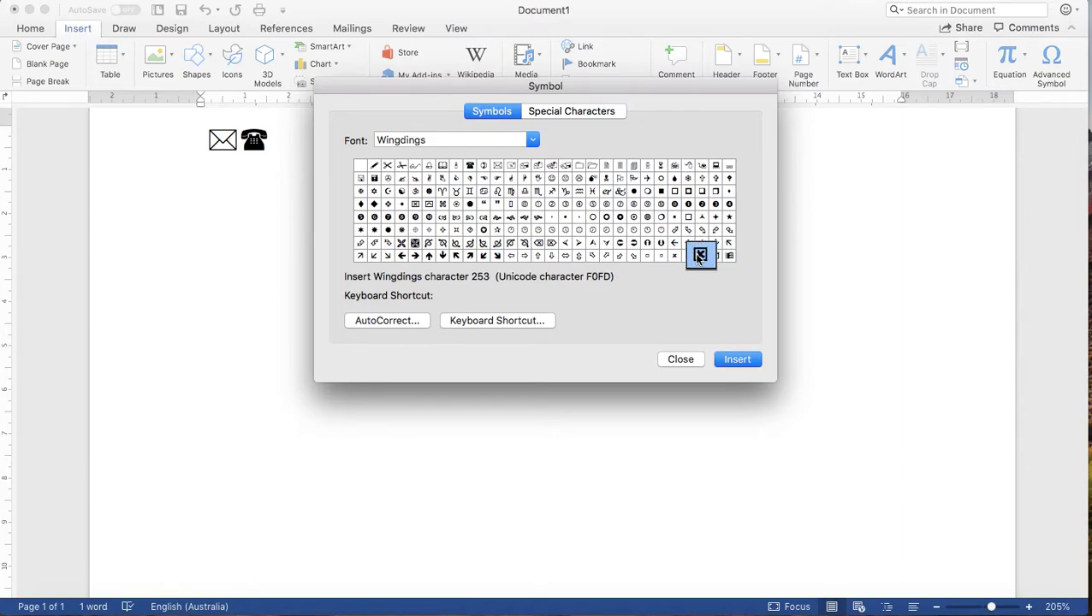
click(631, 255)
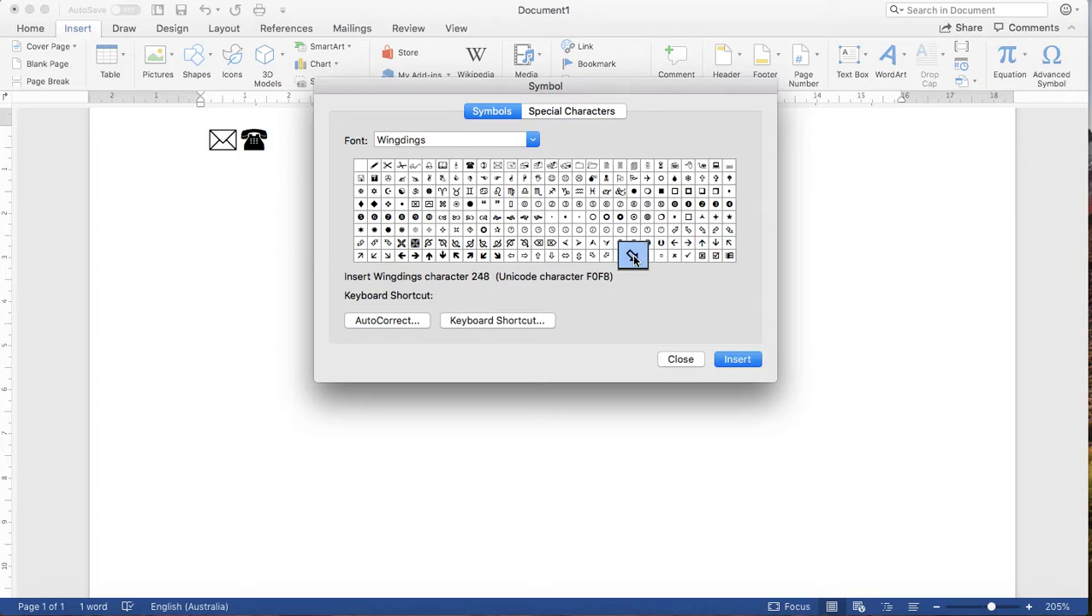
click(593, 203)
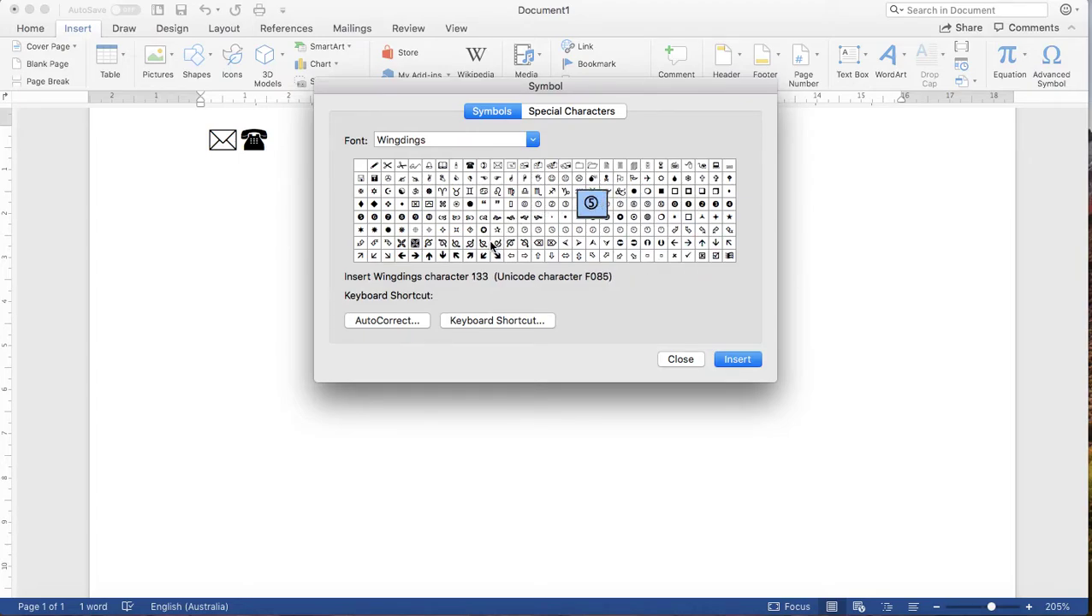
click(530, 138)
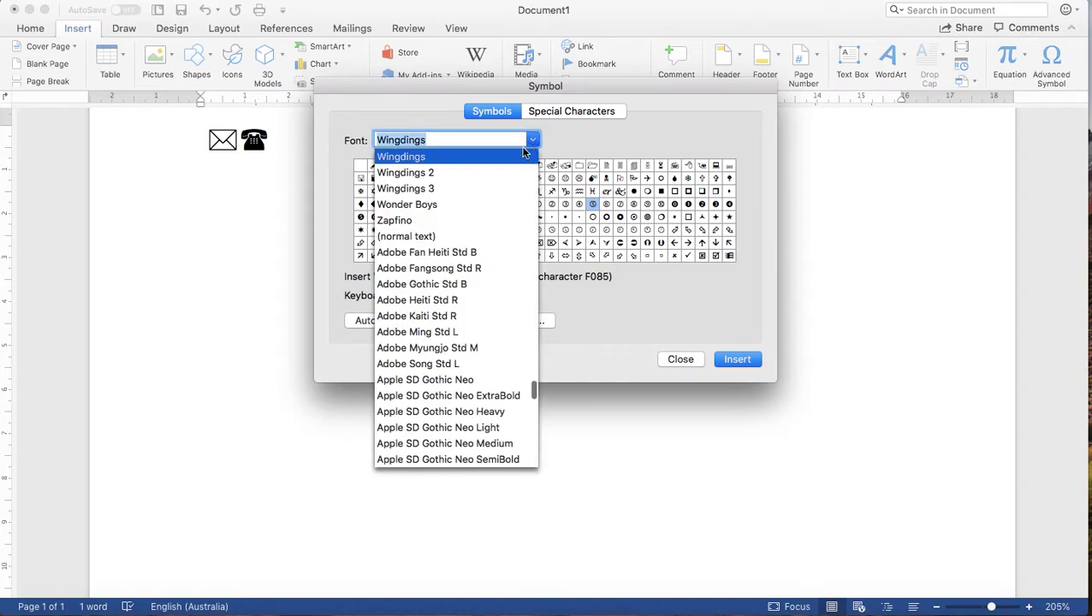
Step: From Wingdings 2, insert a tick and a cross after the telephone, then close the dialog
click(427, 173)
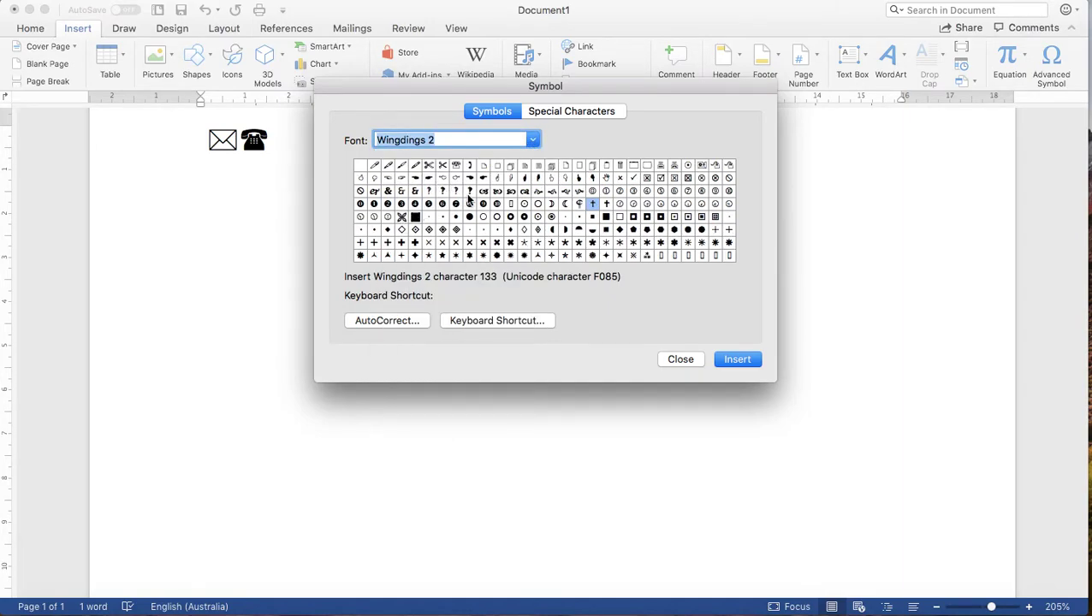
click(470, 166)
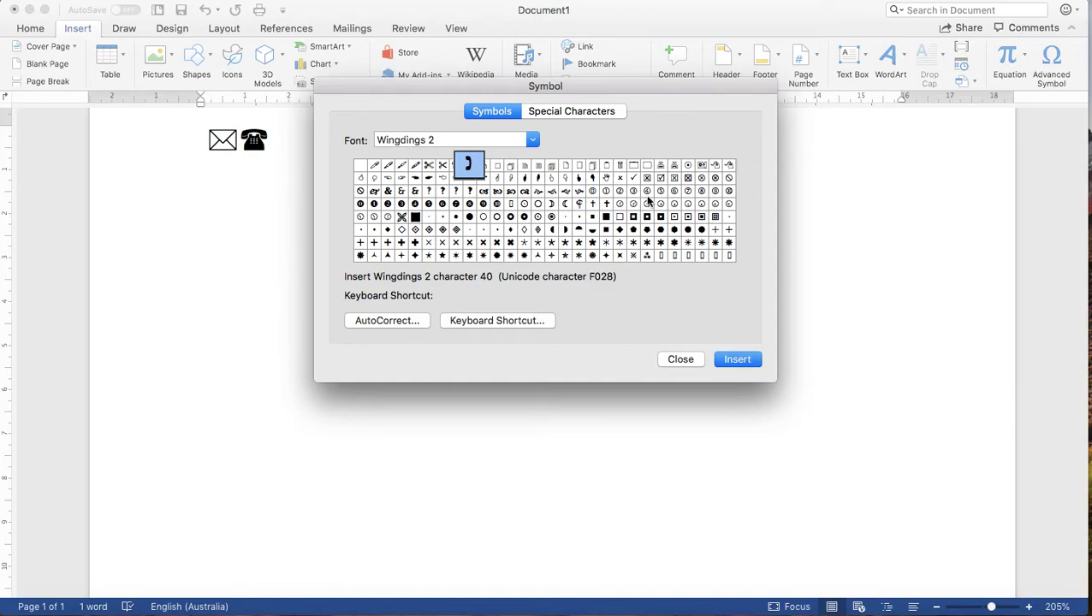
click(633, 178)
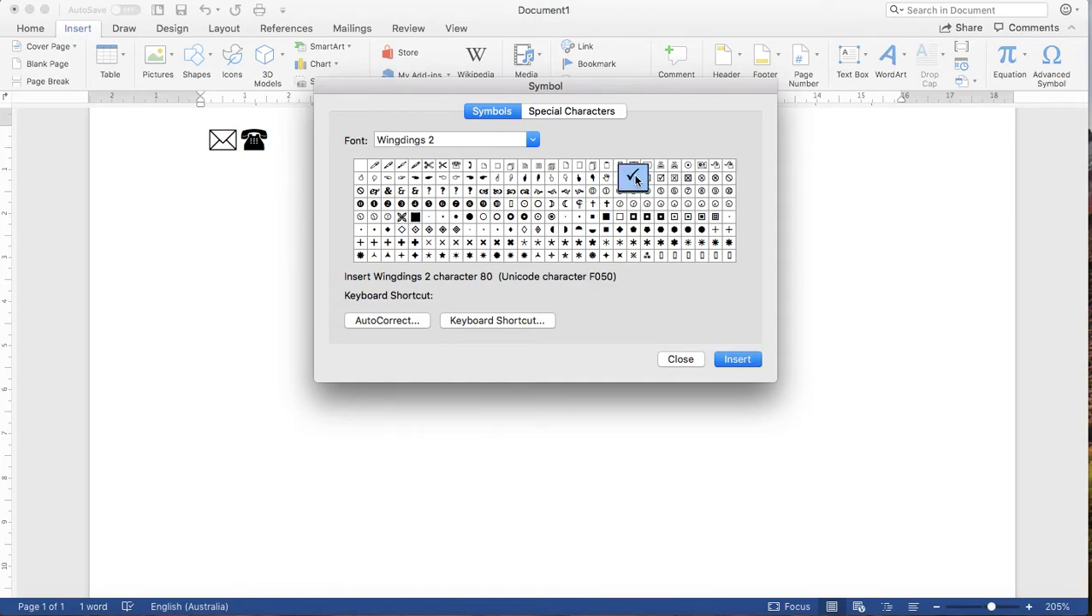
click(728, 361)
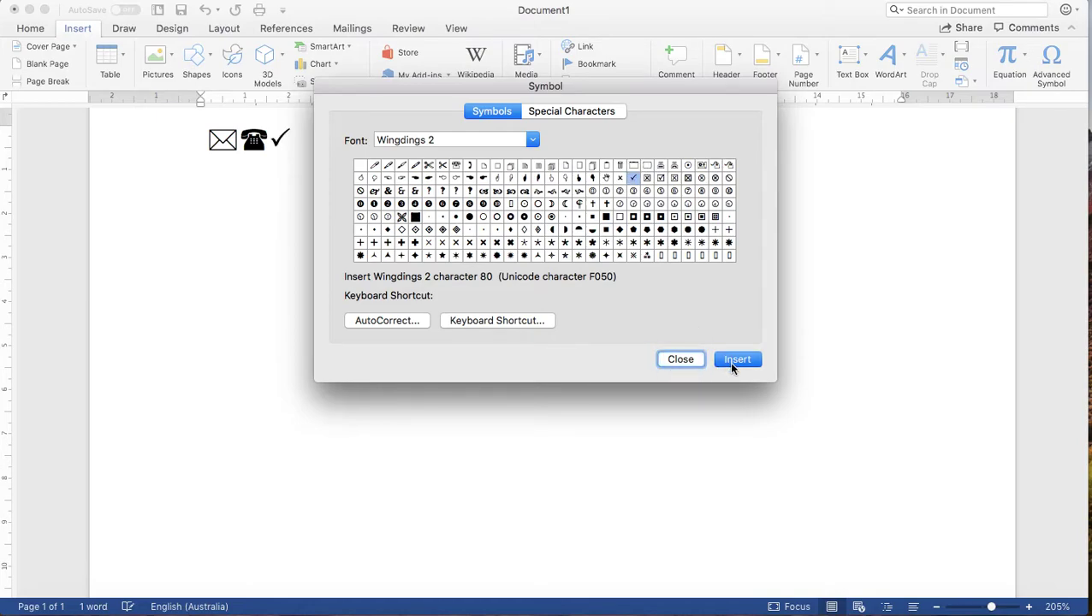
click(619, 177)
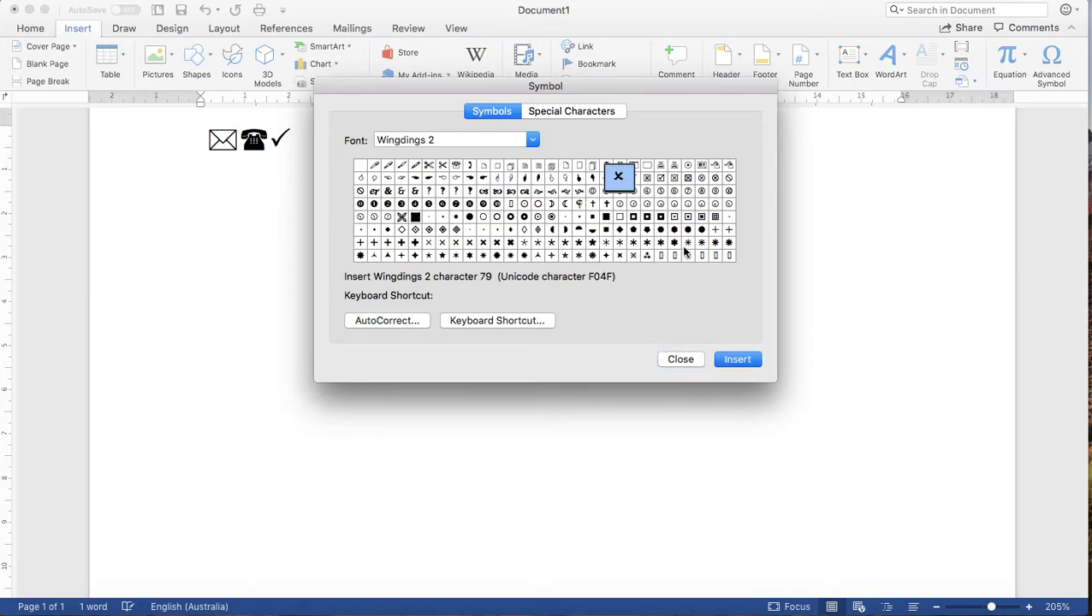
click(738, 359)
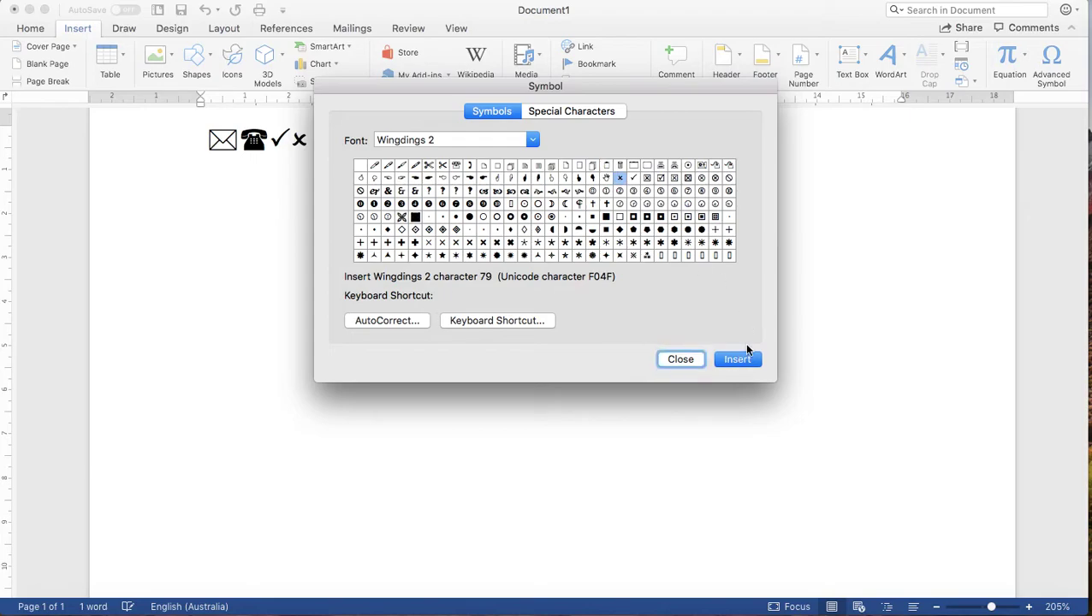
click(454, 255)
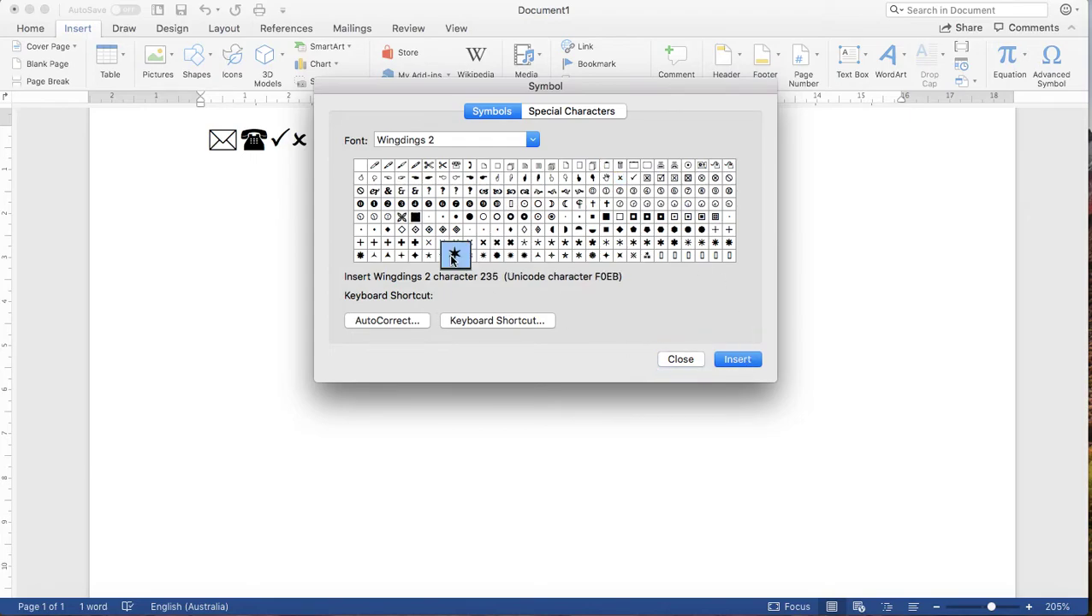
click(429, 257)
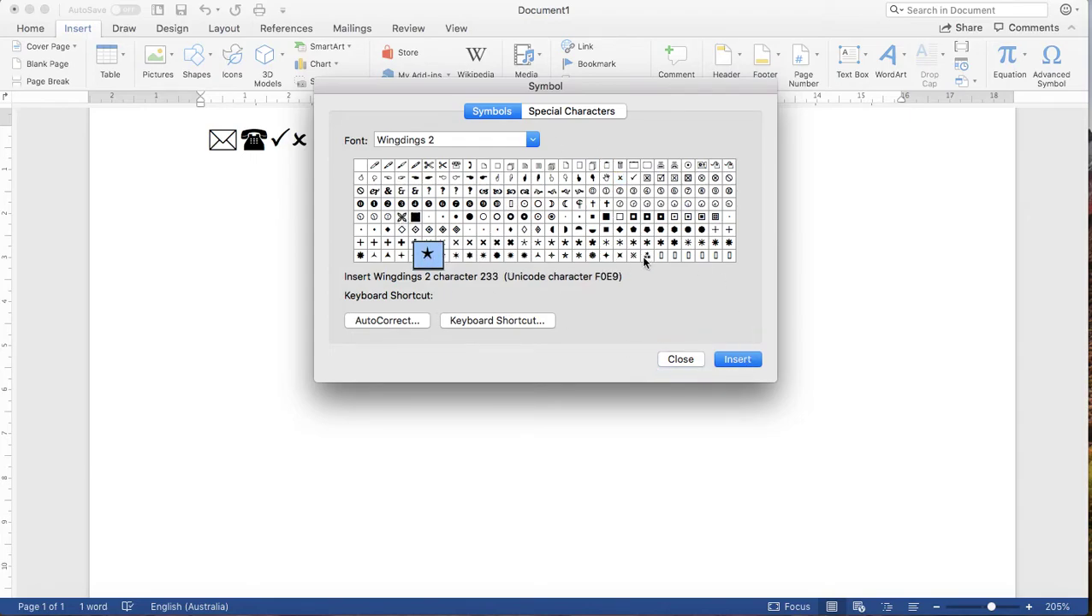
click(679, 359)
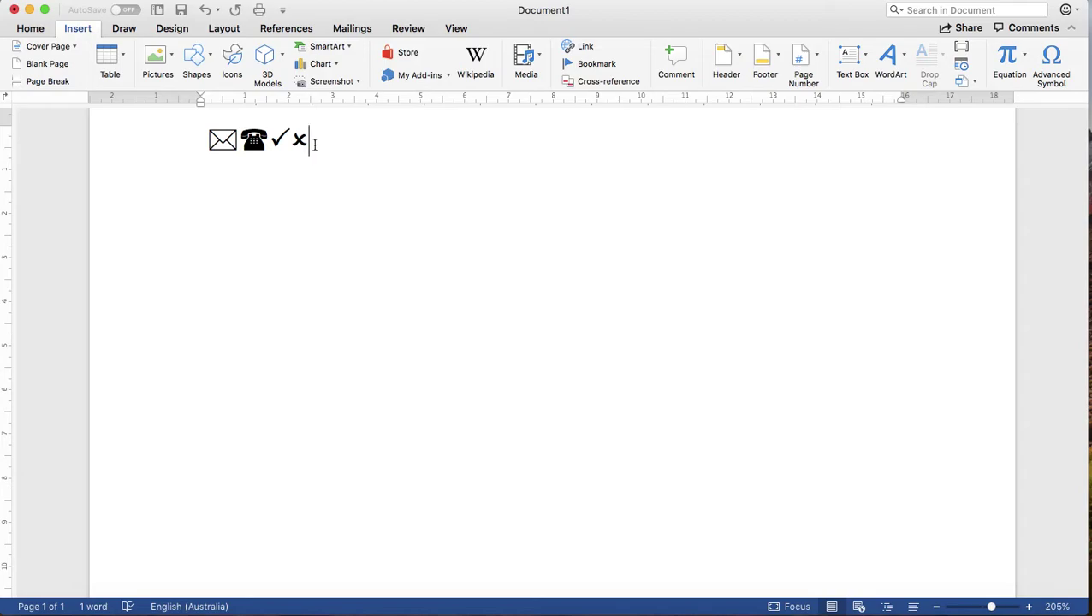
Step: Make the four symbols 26 pt, trying blue before reverting the colour to Automatic
drag(319, 150, 210, 151)
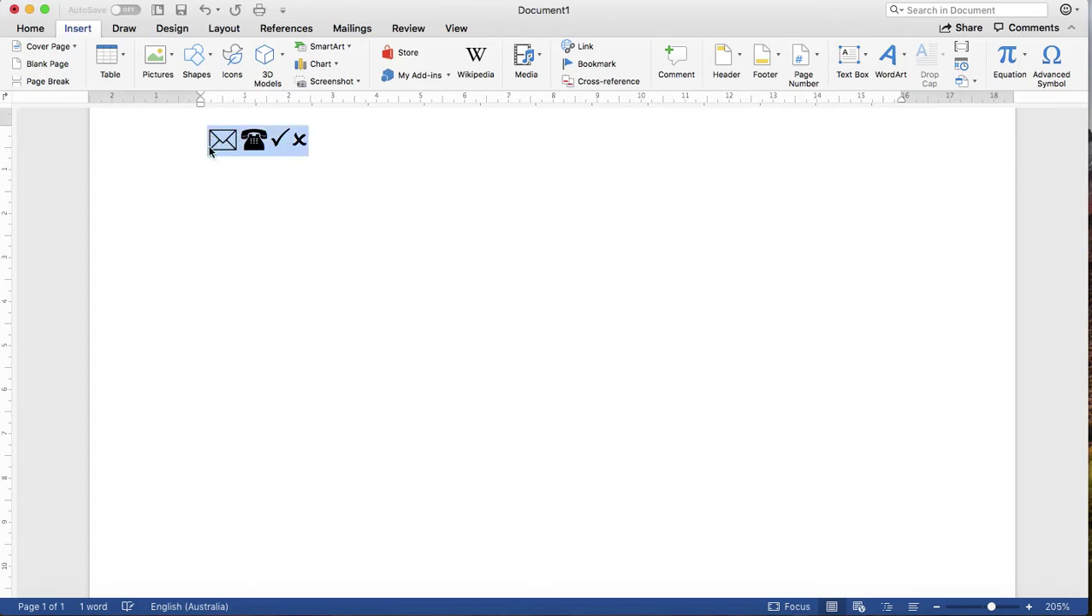
click(35, 29)
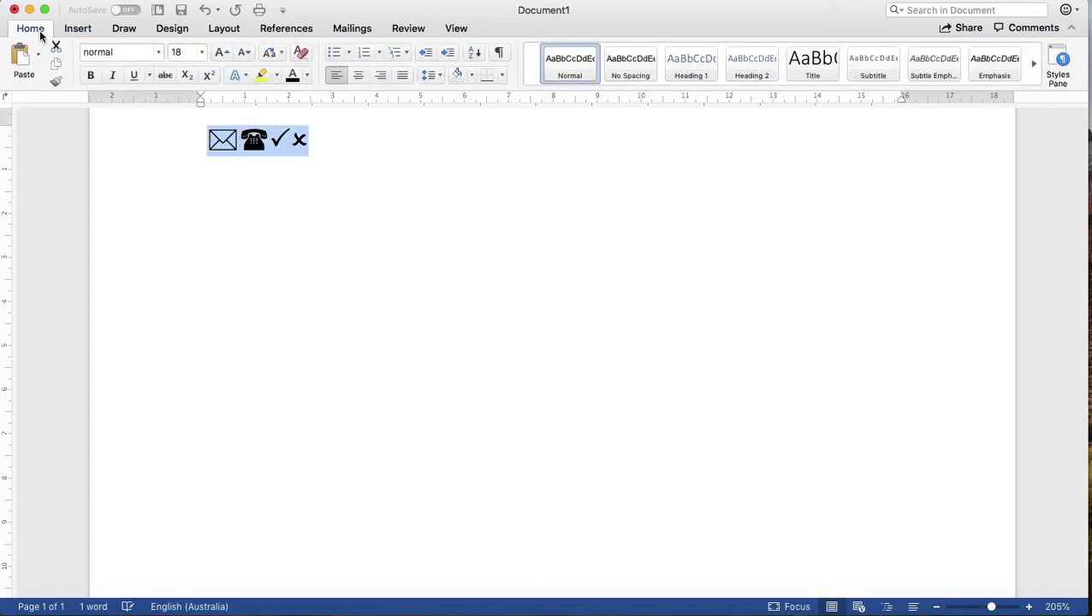
click(202, 53)
click(194, 303)
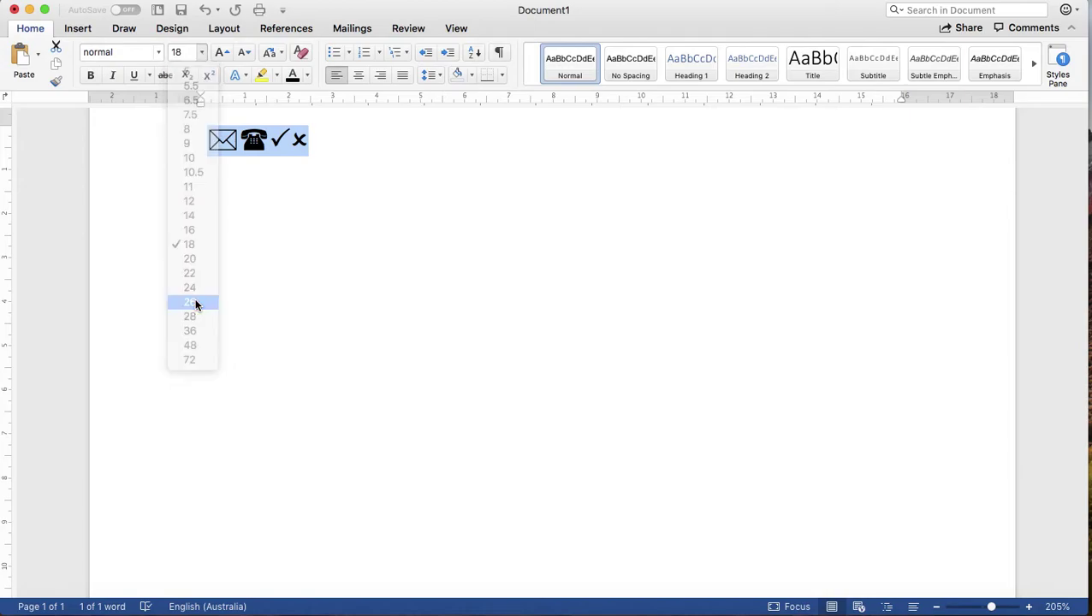
click(306, 76)
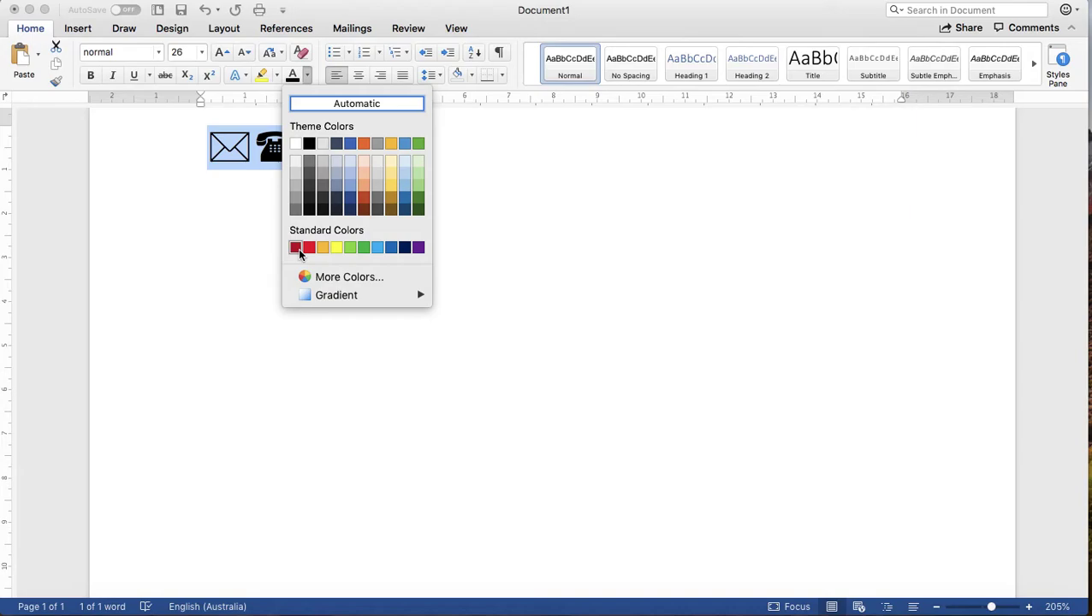
click(350, 144)
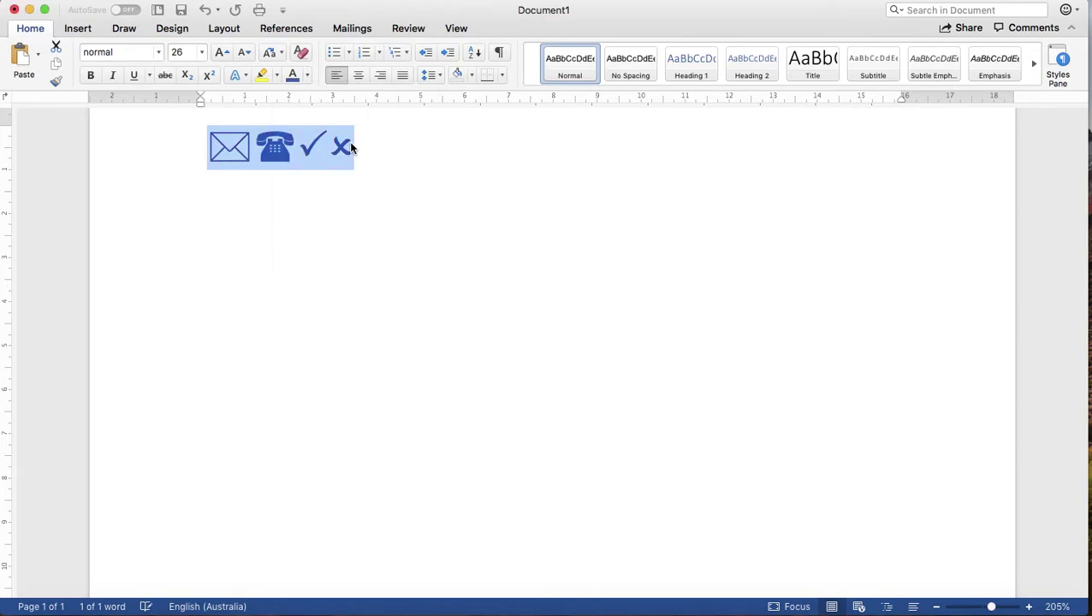
click(307, 76)
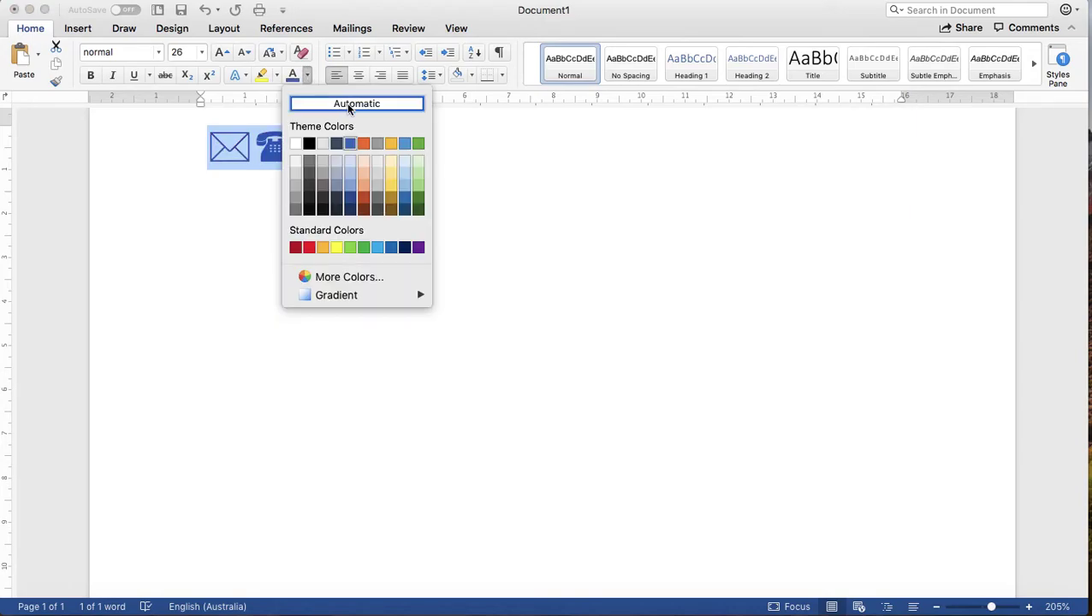
click(356, 108)
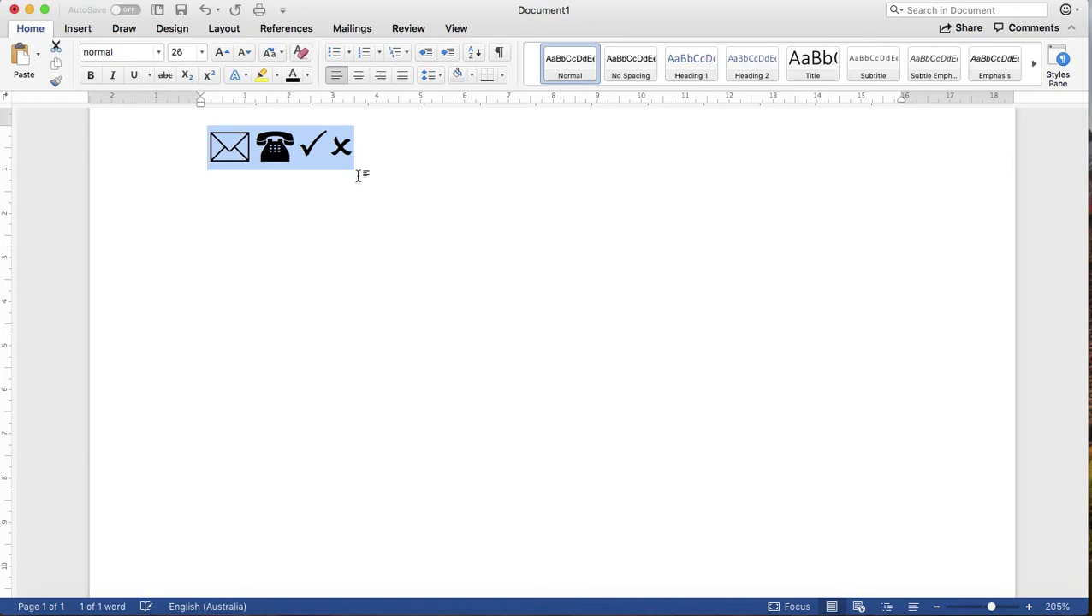
click(208, 155)
Step: Put the telephone on its own line and type an e-mail address after the envelope
key(Return)
key(Up)
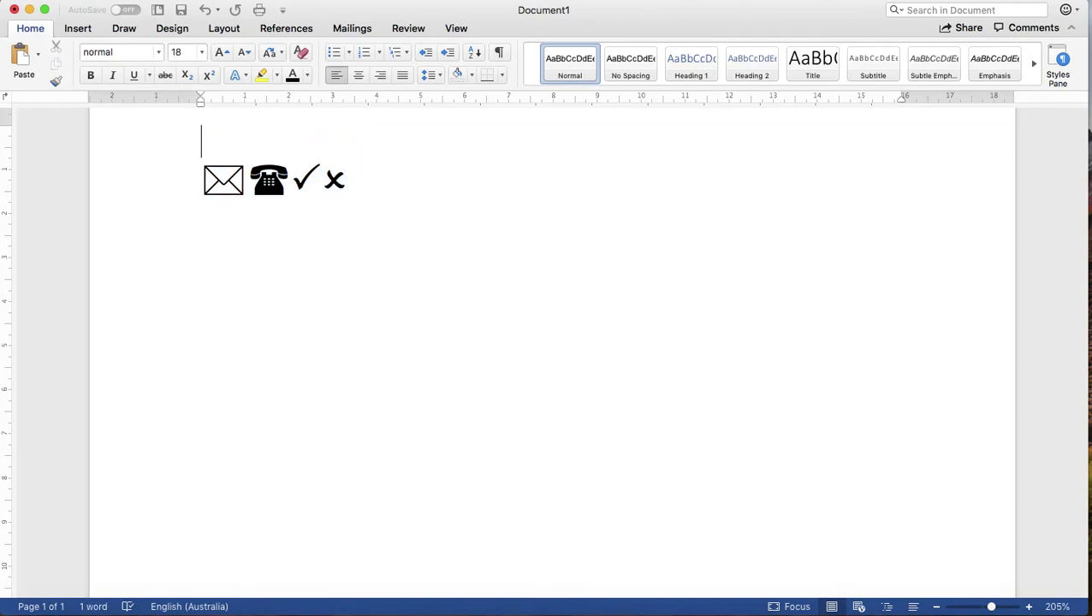
text(me)
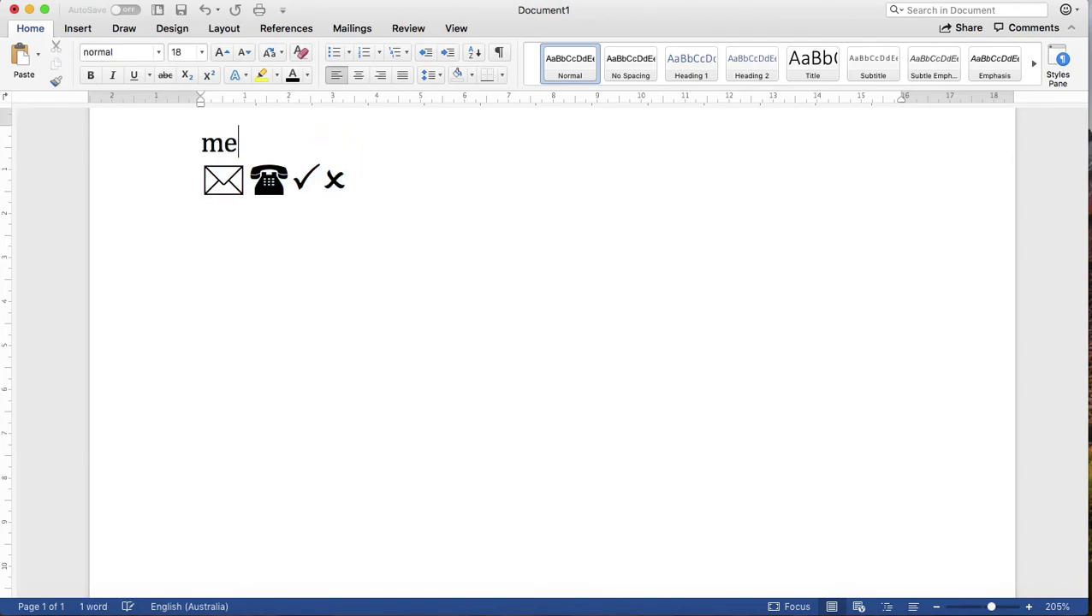
key(BackSpace)
key(BackSpace)
text(E-)
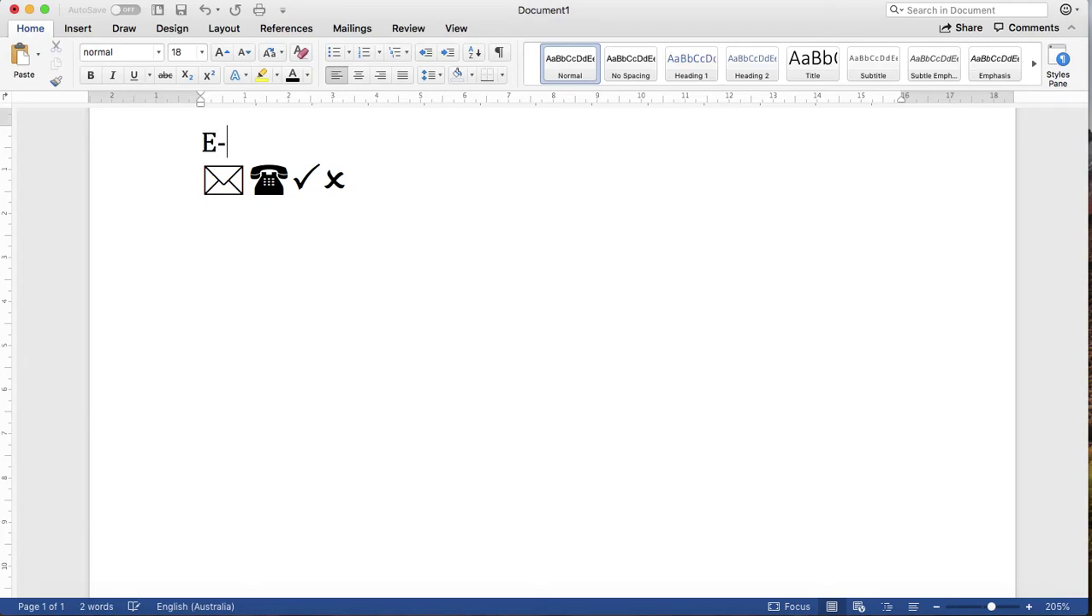
text(mail)
key(BackSpace)
key(BackSpace)
key(BackSpace)
key(BackSpace)
key(BackSpace)
key(BackSpace)
click(247, 180)
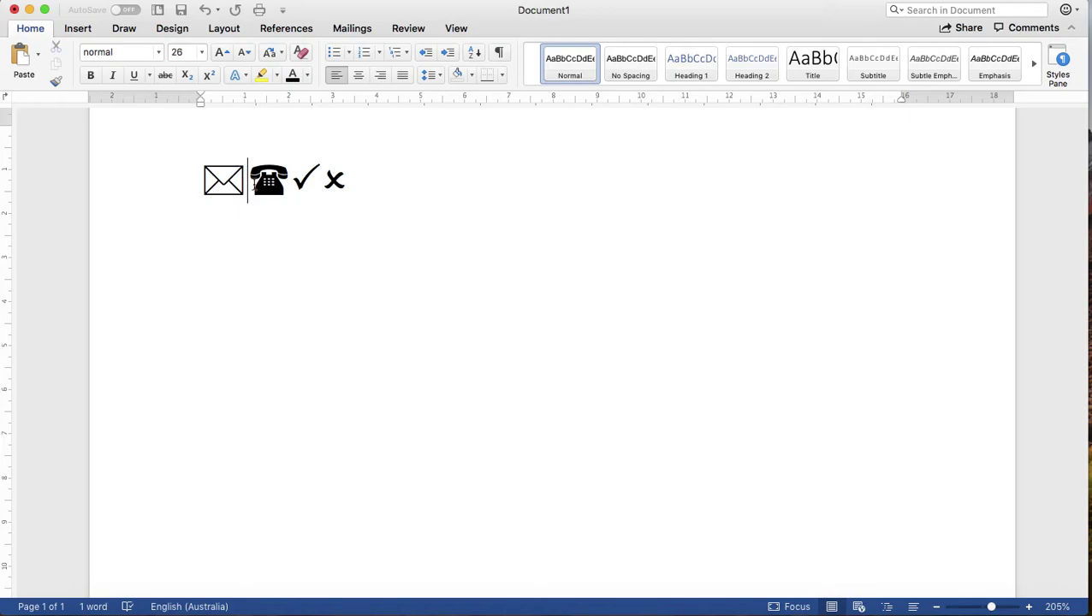
key(Return)
click(282, 168)
text(i )
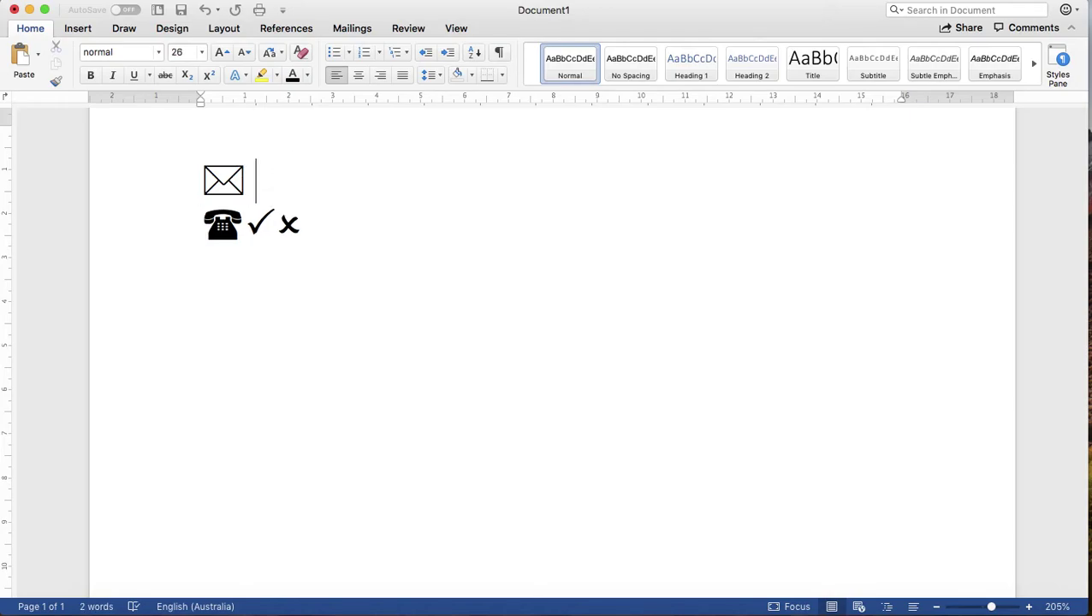
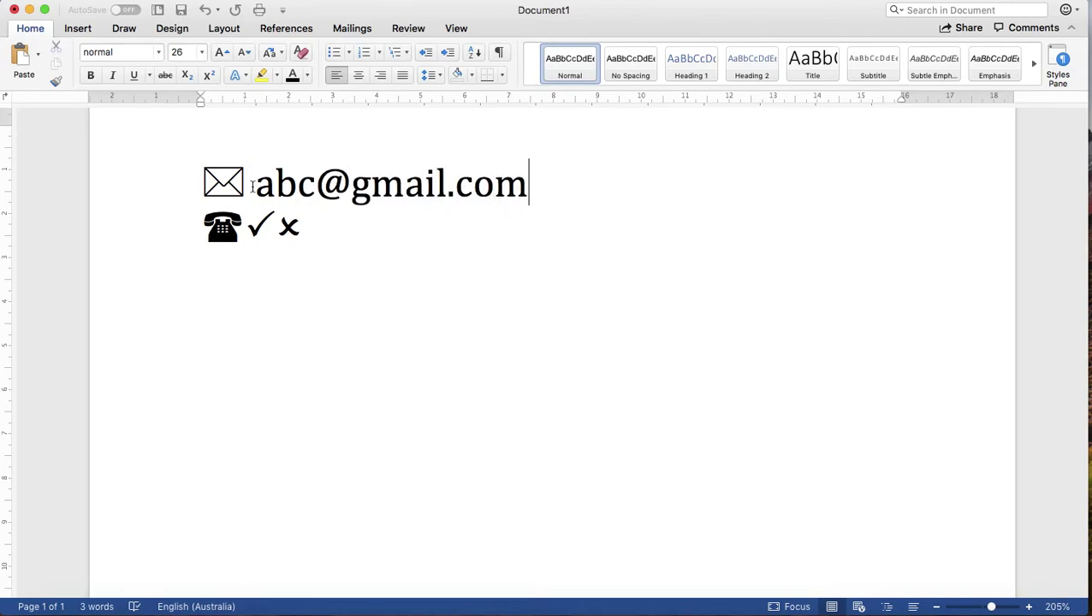
Step: Try phone digits after the telephone, delete them, and move the tick and cross down
click(250, 225)
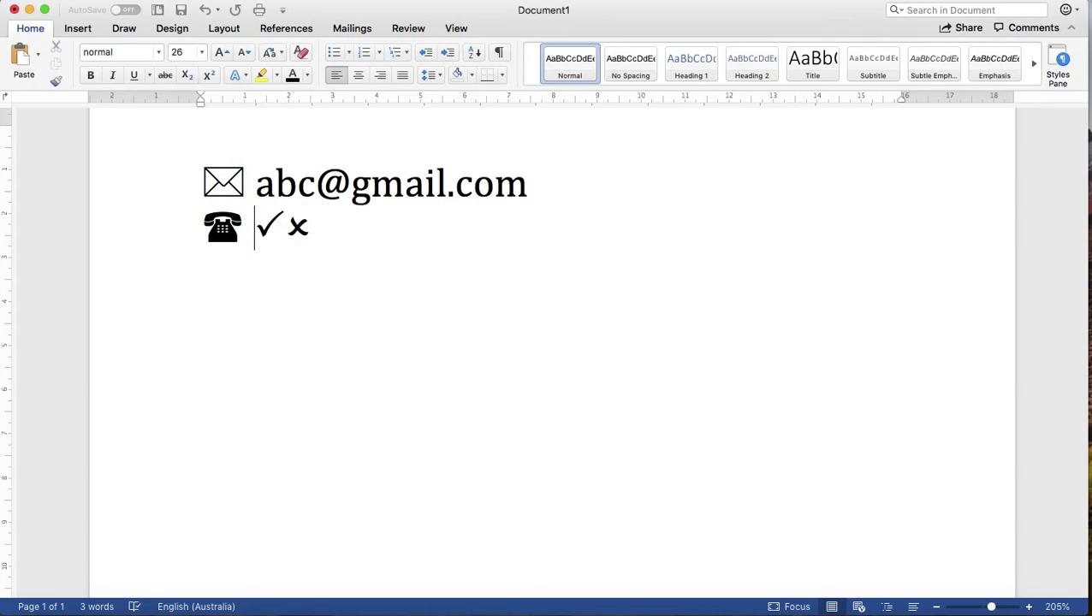
text(0878)
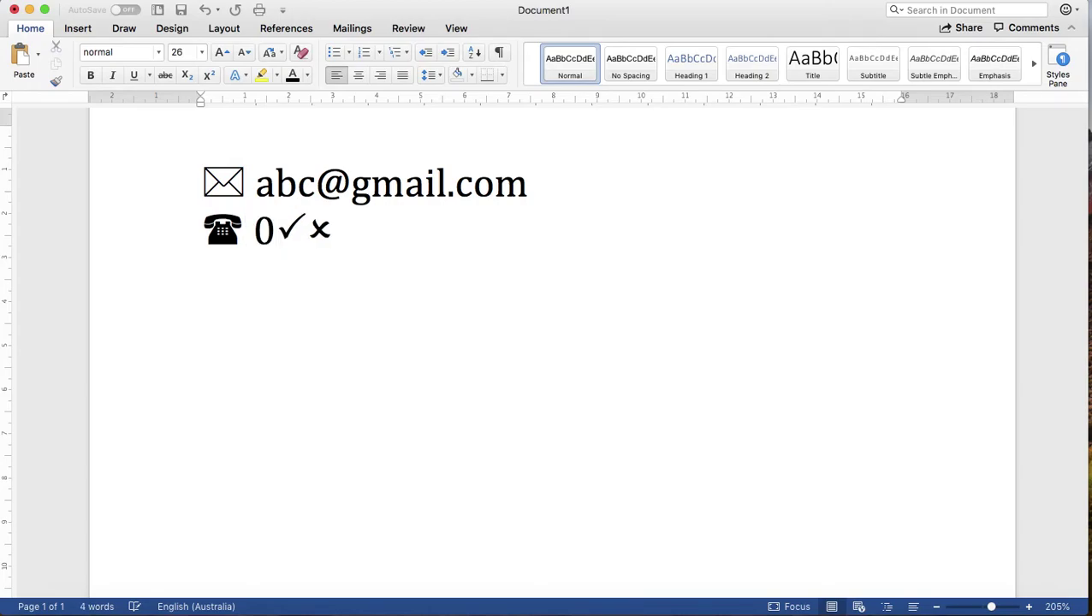
text(978)
key(BackSpace)
key(BackSpace)
key(BackSpace)
key(BackSpace)
key(BackSpace)
key(BackSpace)
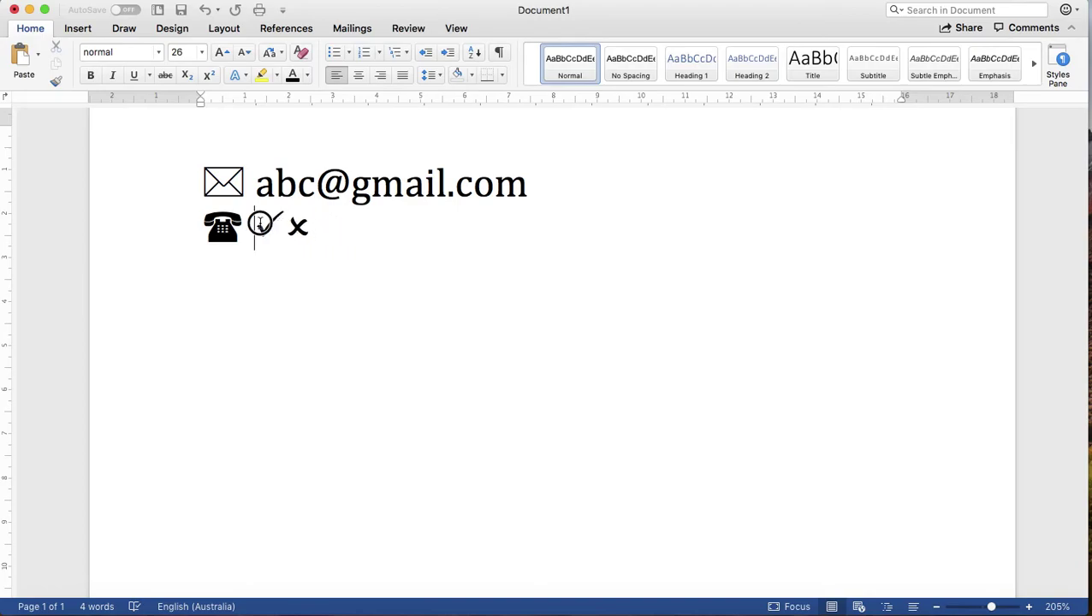
key(Return)
key(Return)
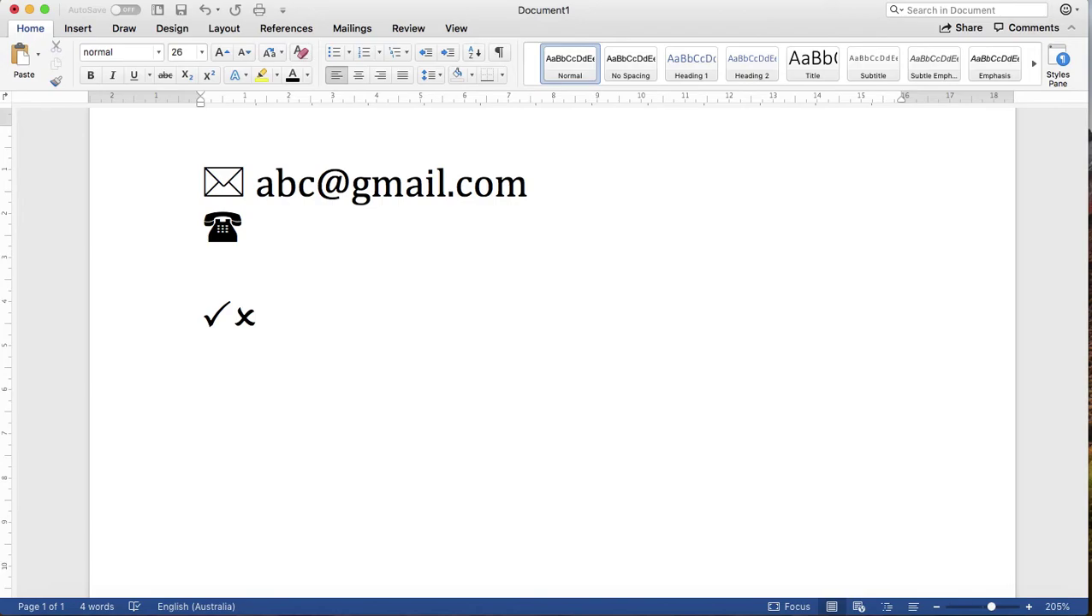
Step: Type 'tick the correct answer and cross the wrong' and shrink it to fit one line
text(tick the )
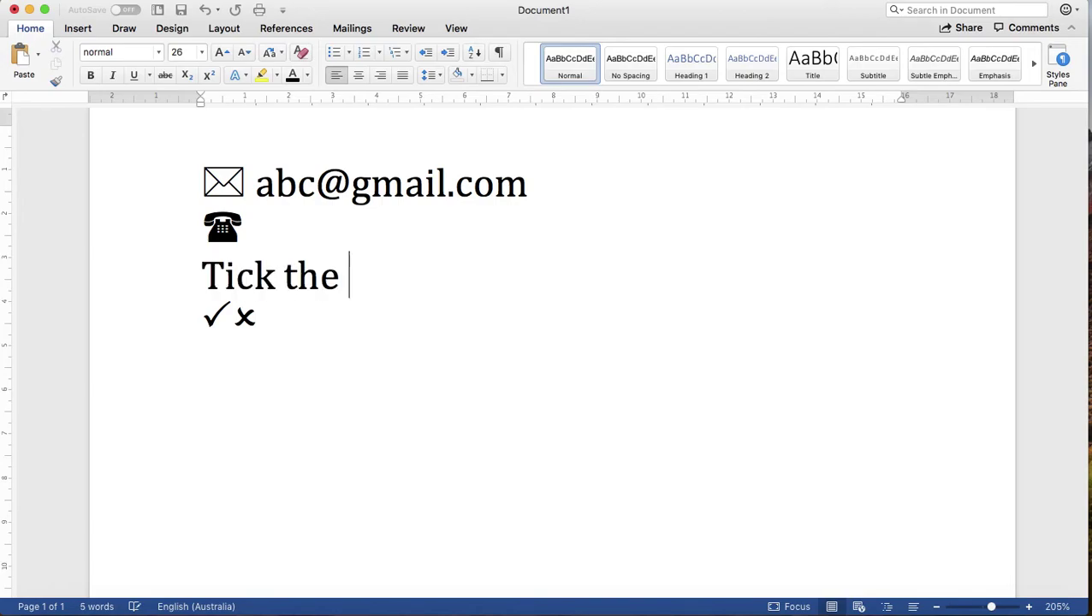
text(correct an)
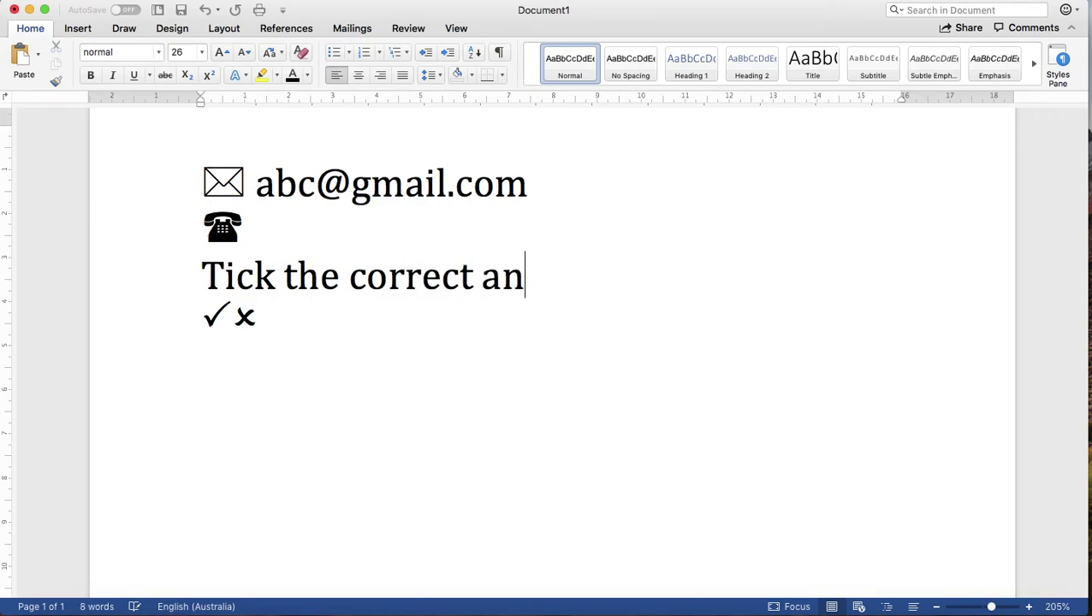
text(swer and cross the )
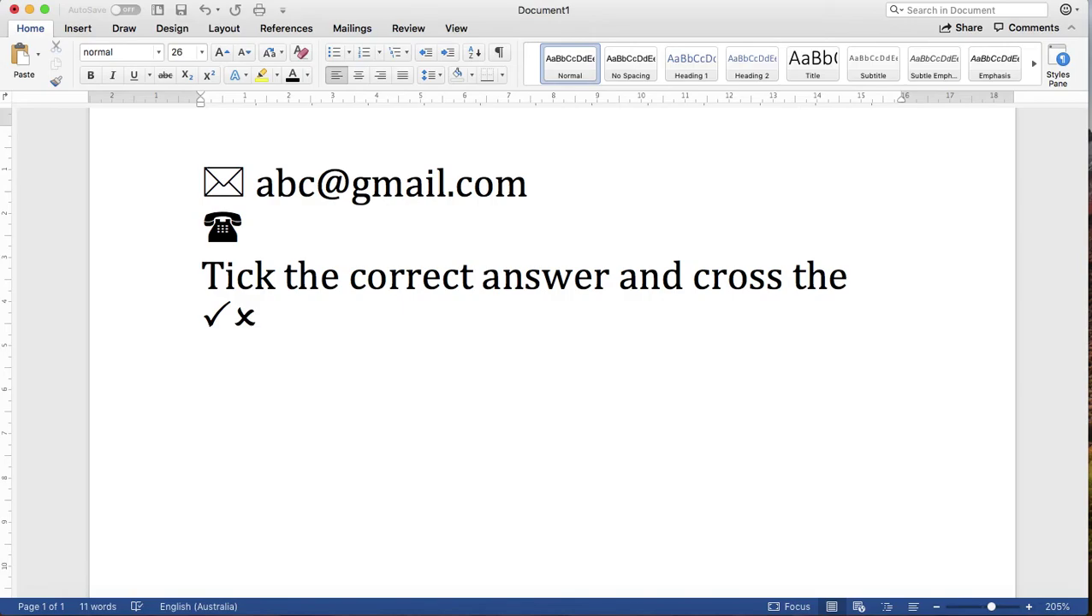
text(wrong)
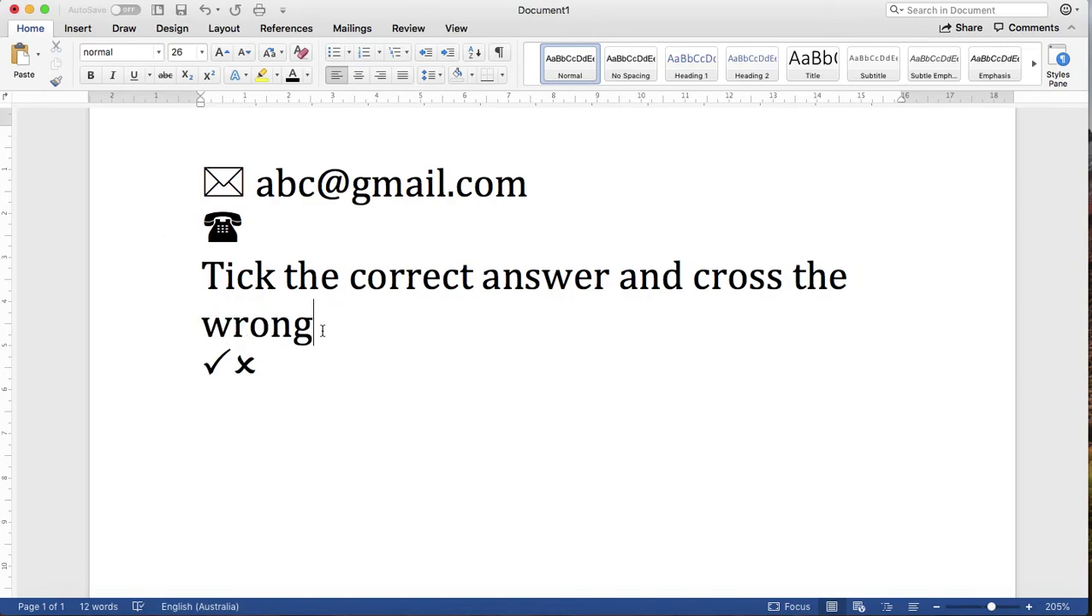
drag(321, 325, 209, 286)
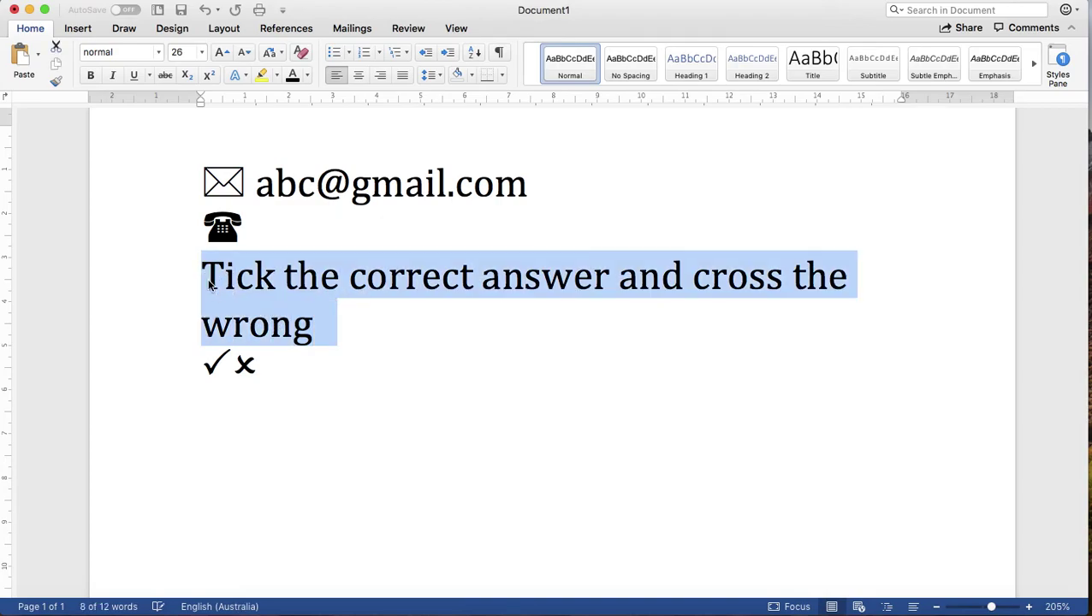
key(super+bracketleft)
key(super+bracketleft)
key(super+bracketleft)
key(super+bracketleft)
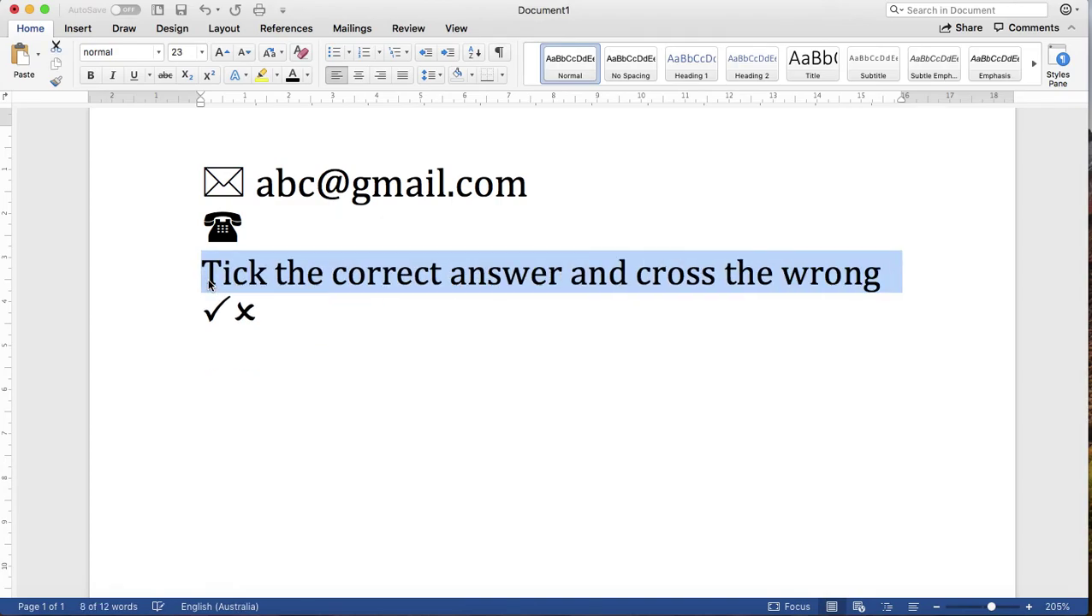
click(266, 274)
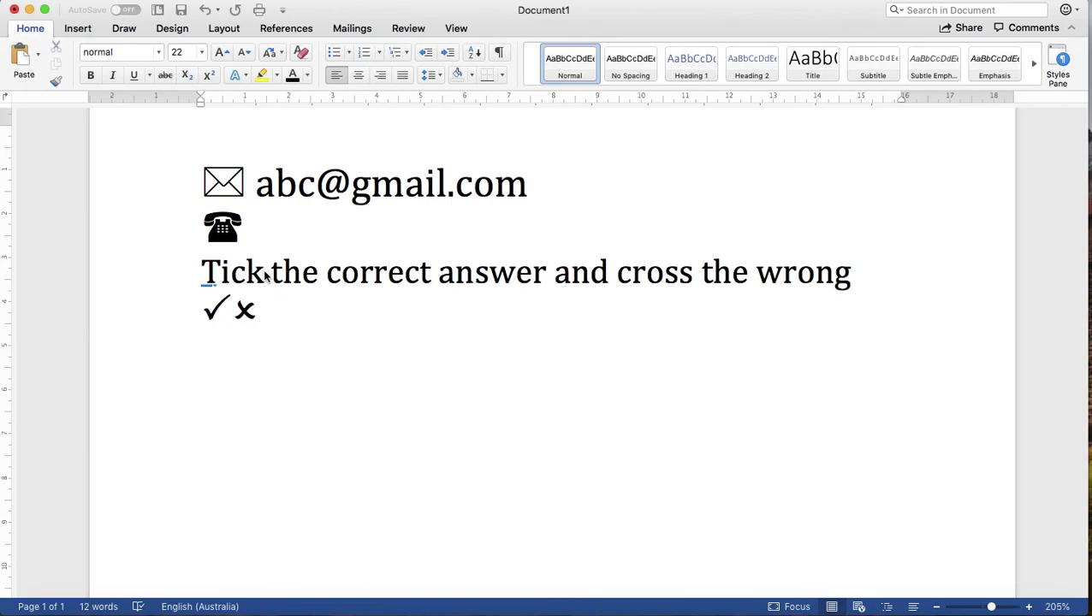
Step: Move the tick symbol into parentheses after 'Tick'
text(()
double_click(214, 308)
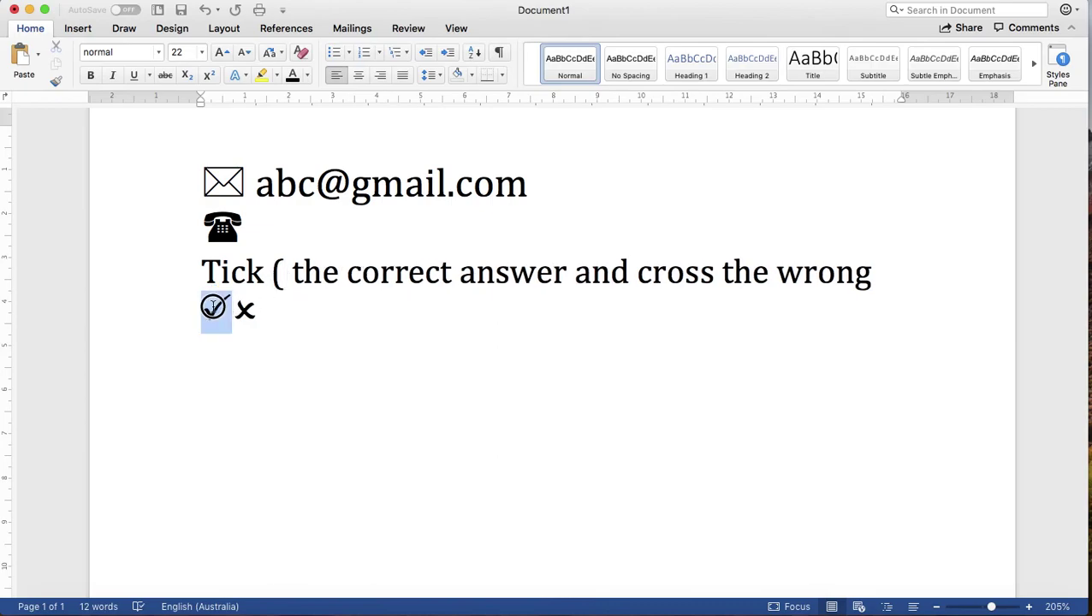
key(super+x)
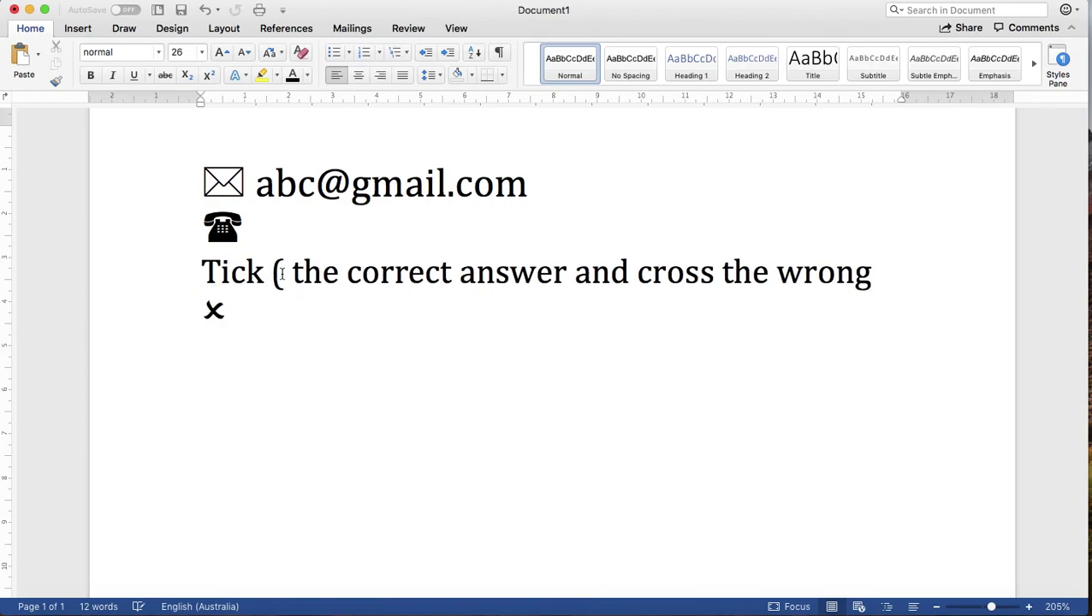
click(281, 274)
key(super+v)
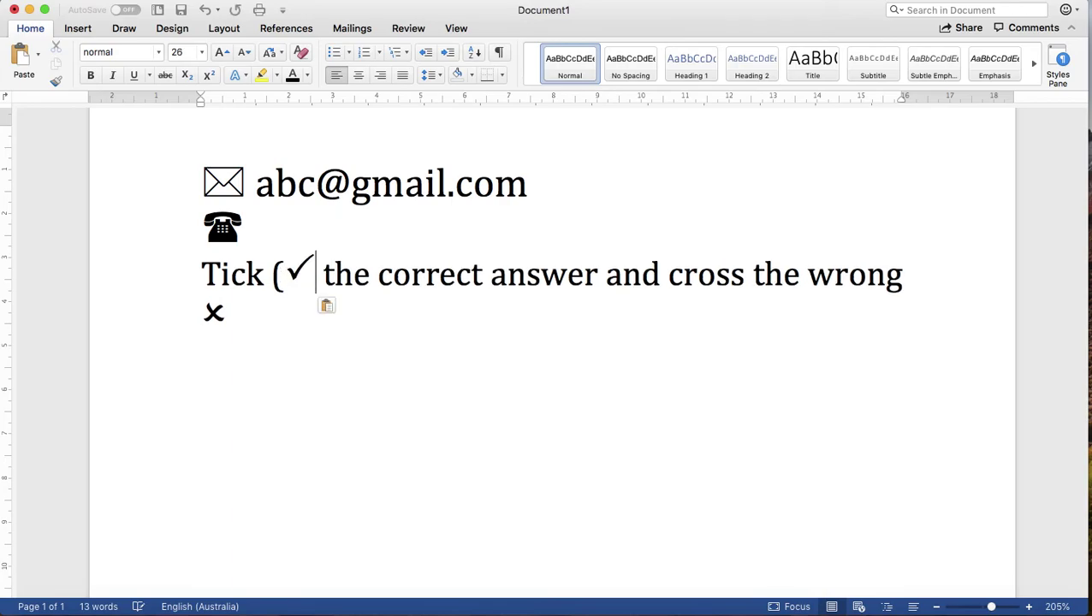
text())
Step: Delete the leftover cross and open a parenthesis after 'wrong'
click(239, 348)
key(BackSpace)
key(BackSpace)
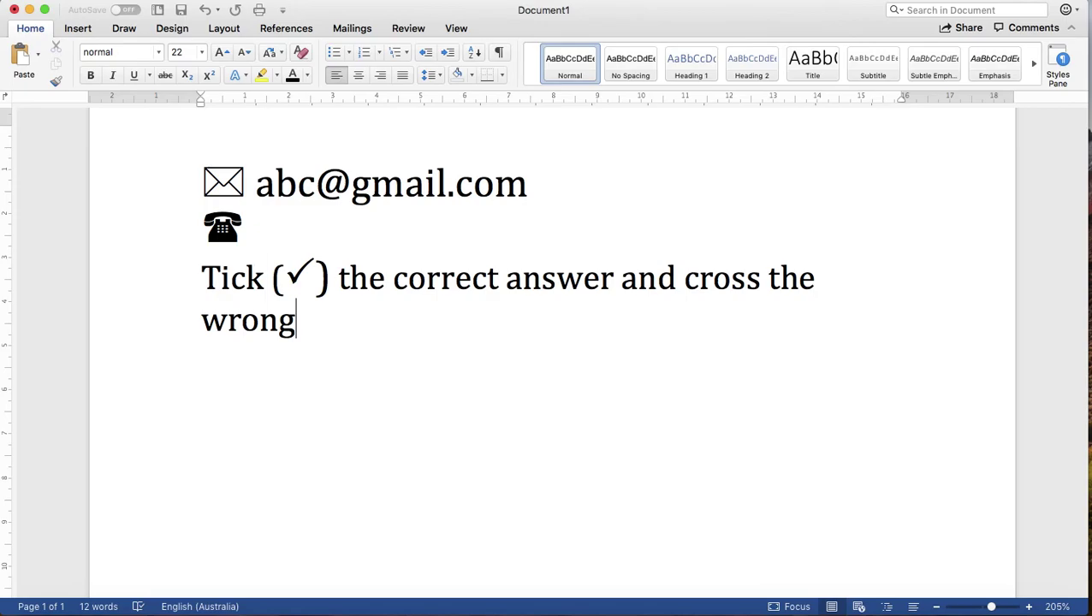
text(()
Step: Insert the Wingdings 2 check mark (character 80) after 'wrong (' and close the parenthesis
click(78, 29)
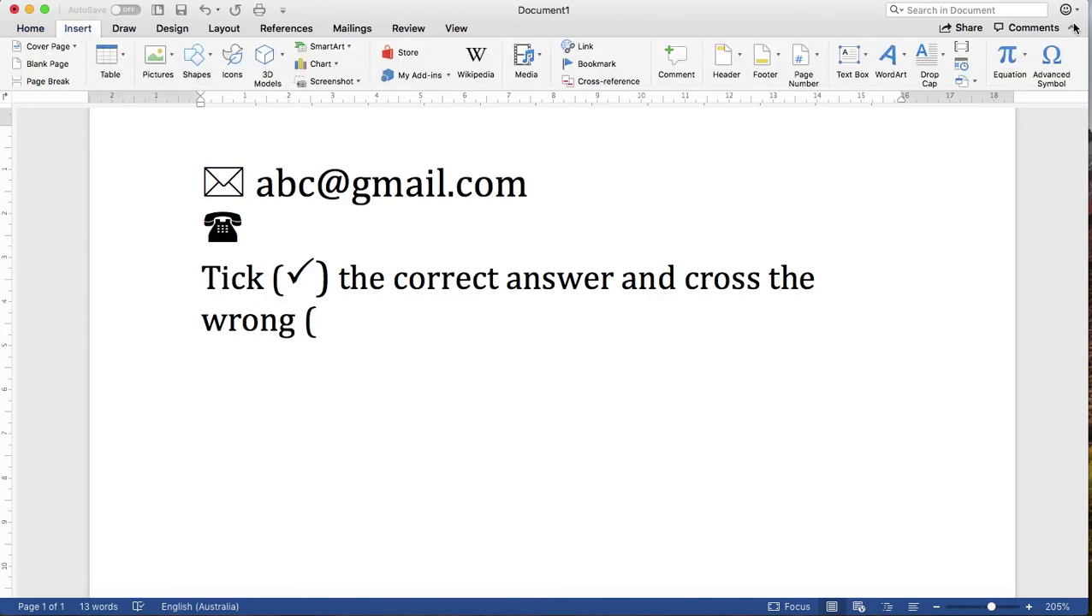
click(1054, 60)
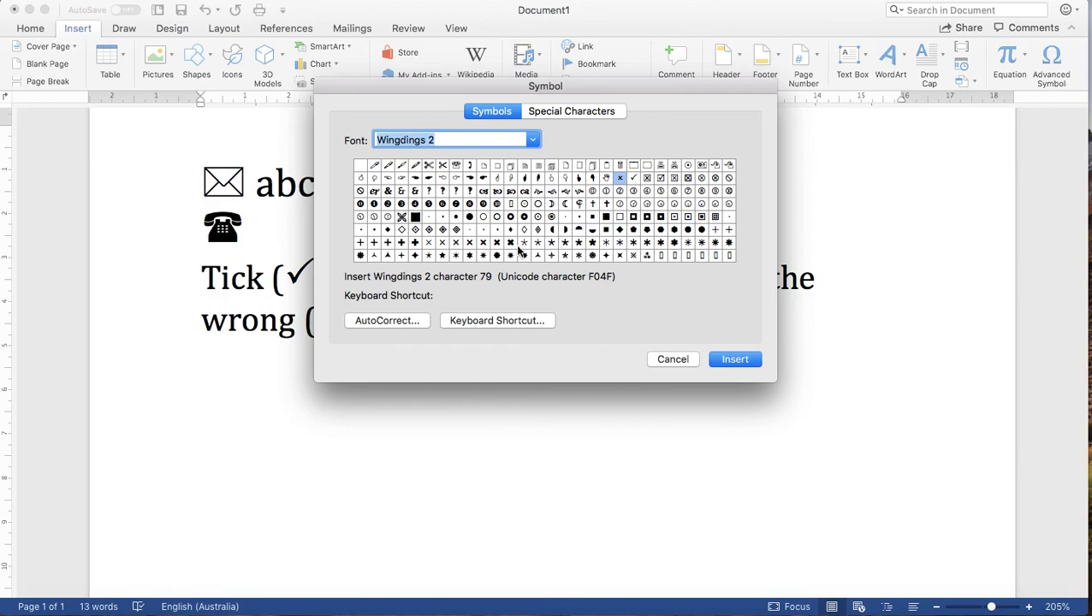
click(633, 178)
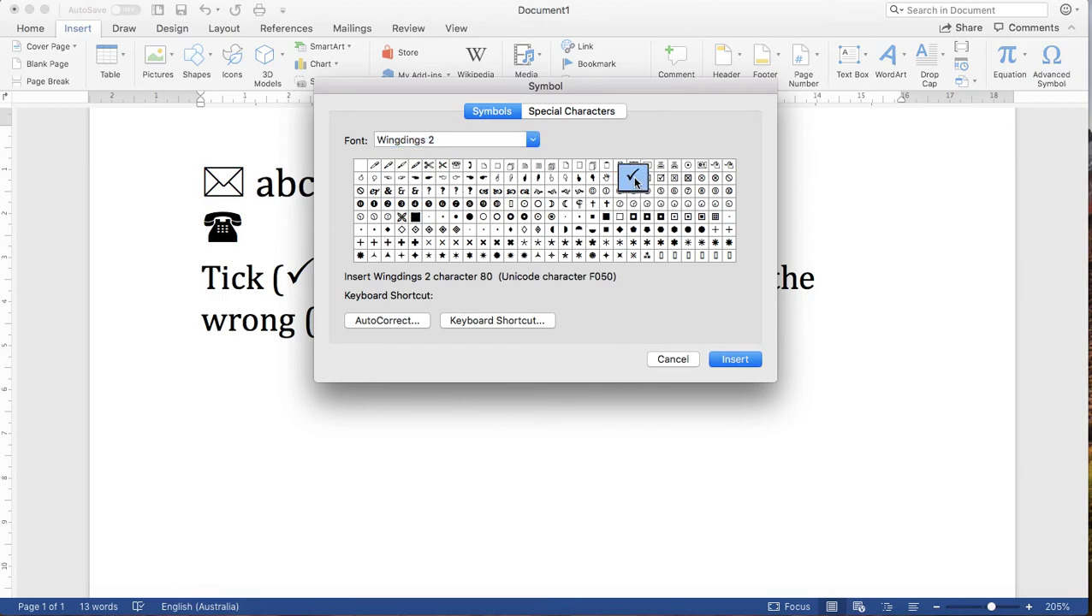
click(733, 361)
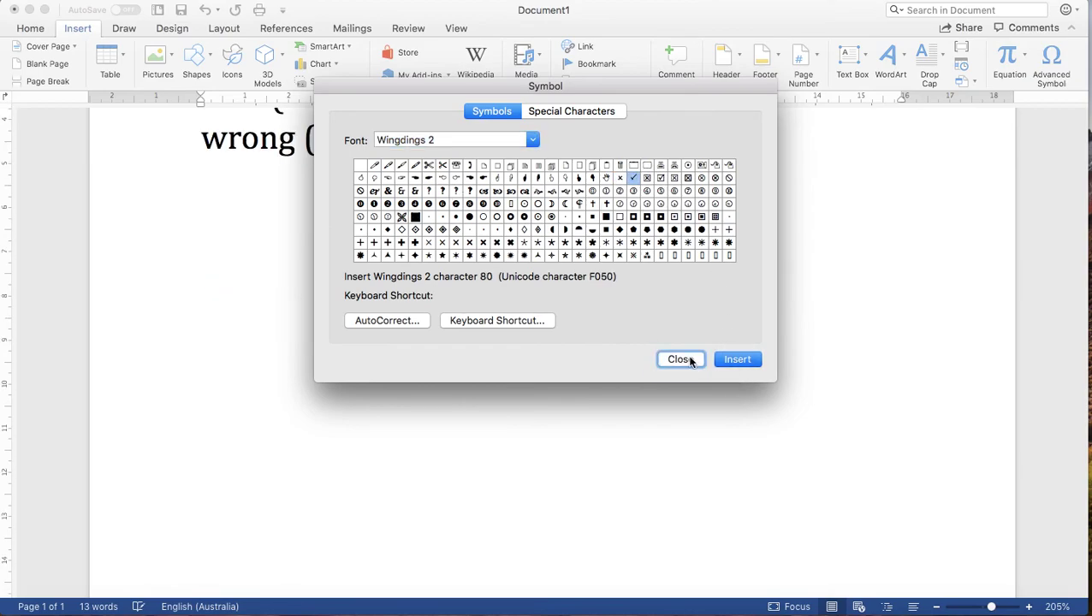
click(695, 360)
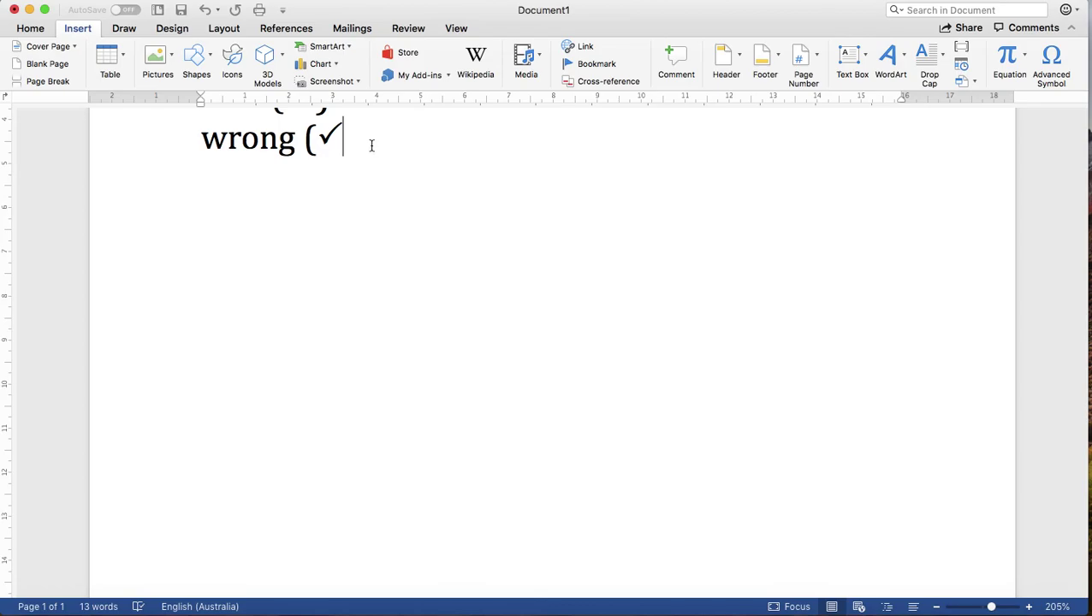
text())
scroll(371, 145, up, 2)
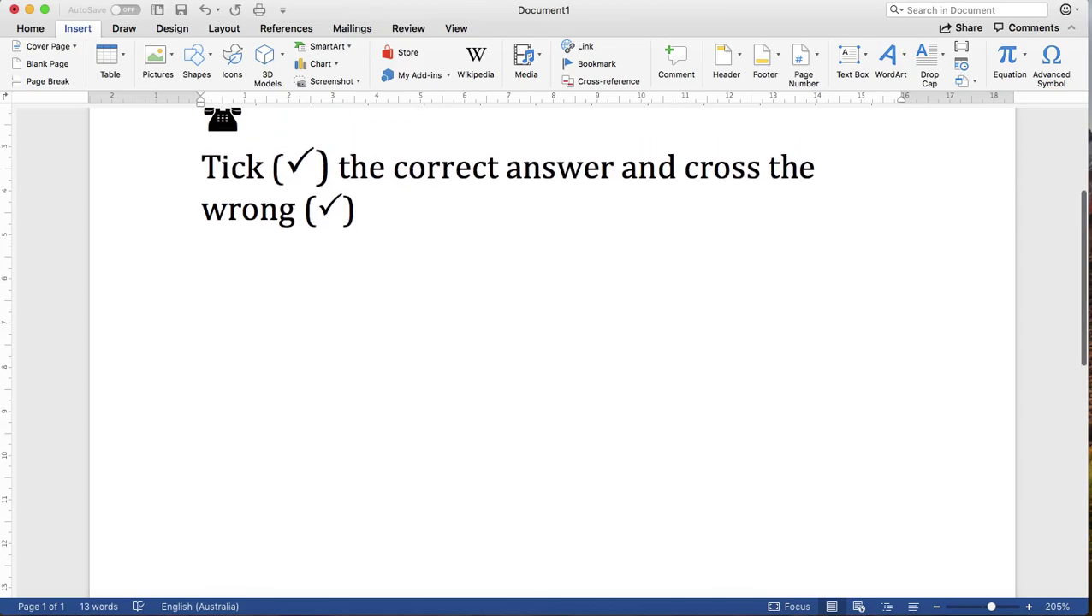